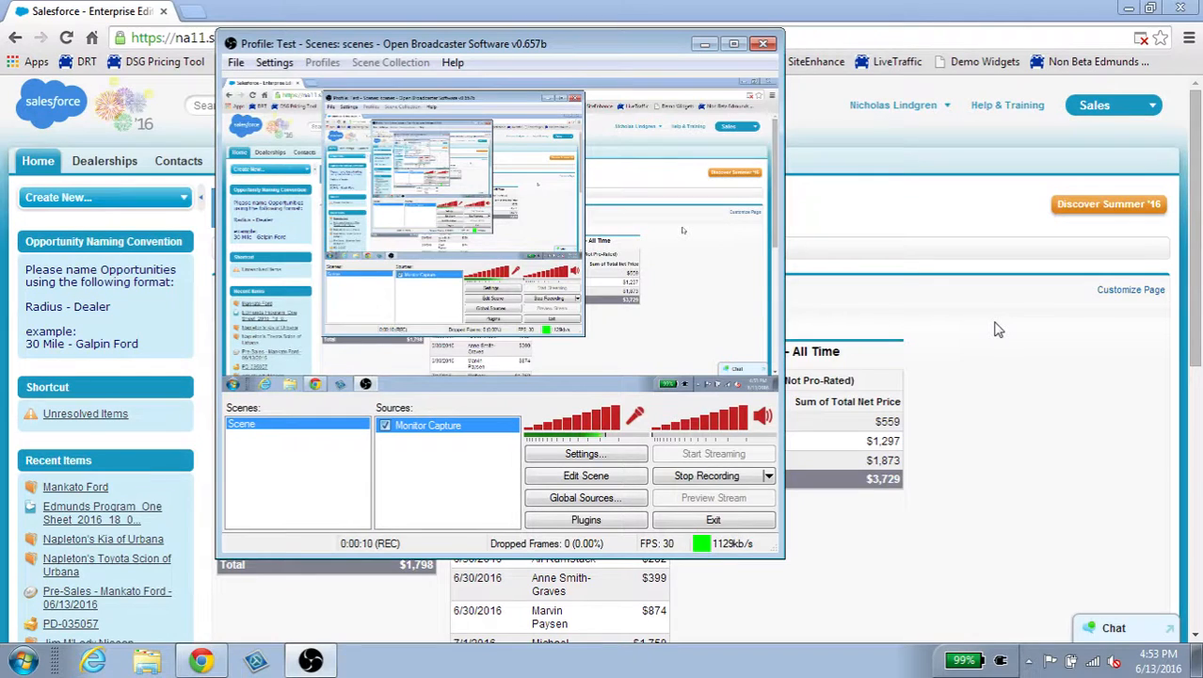
# Step: Open the full report behind the Top Unsold Prospects chart on the North Central Sales Dashboard
pyautogui.click(956, 326)
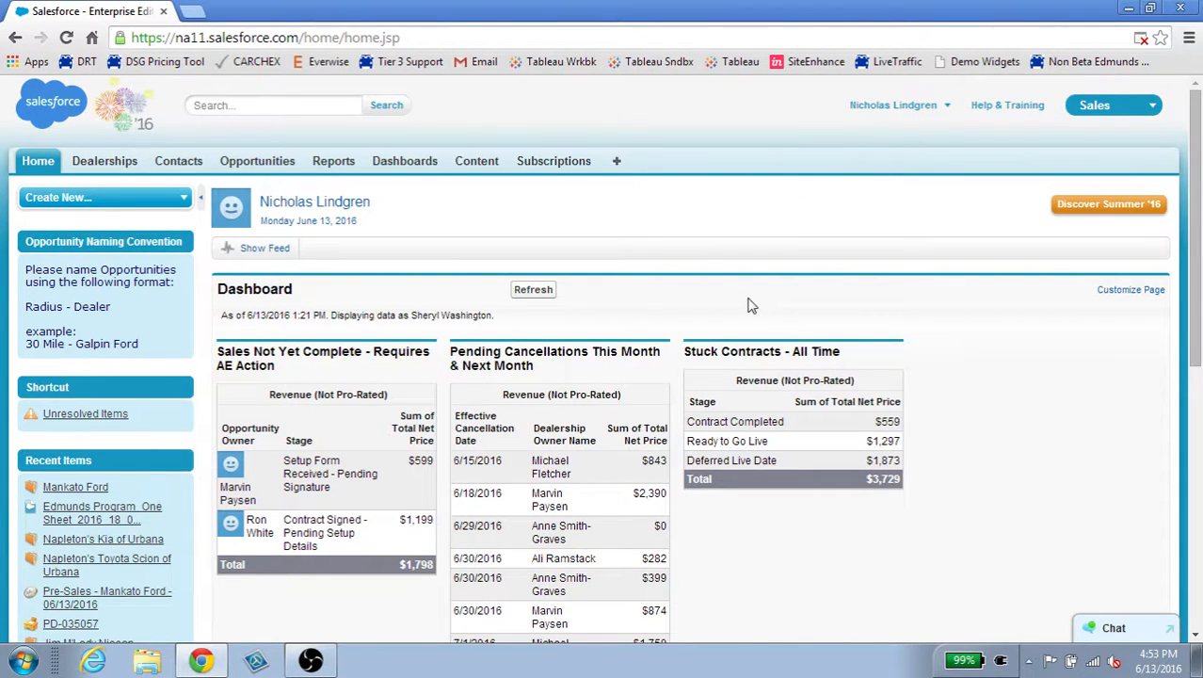
pyautogui.click(400, 162)
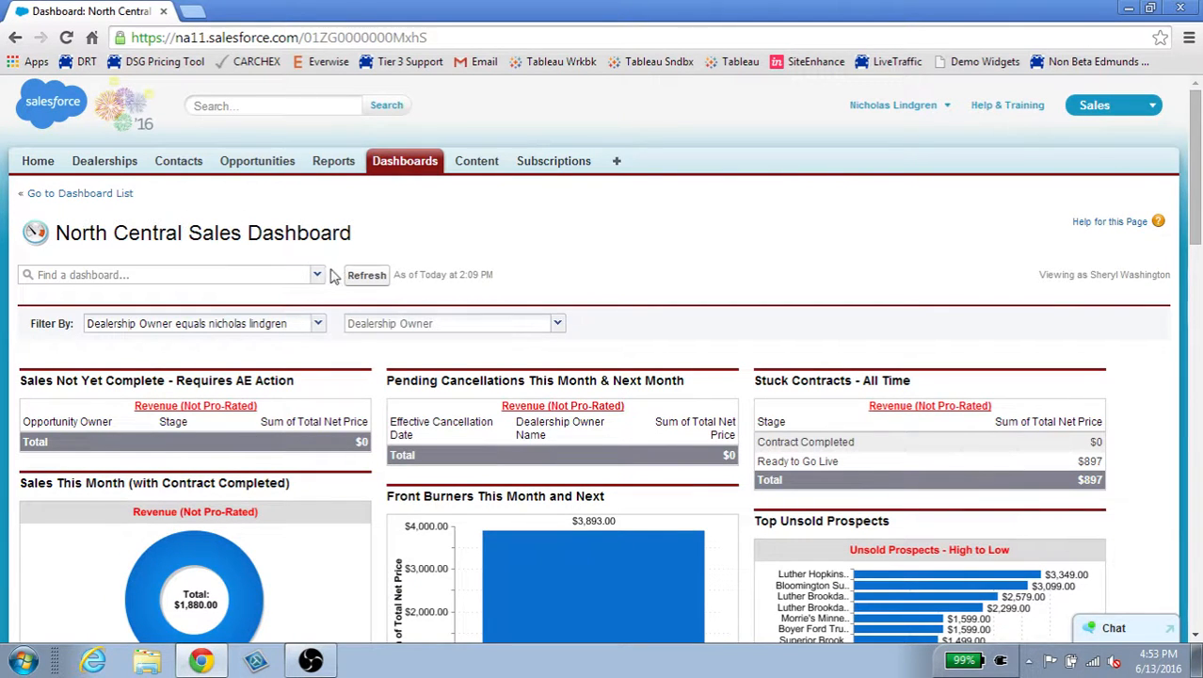
pyautogui.click(318, 324)
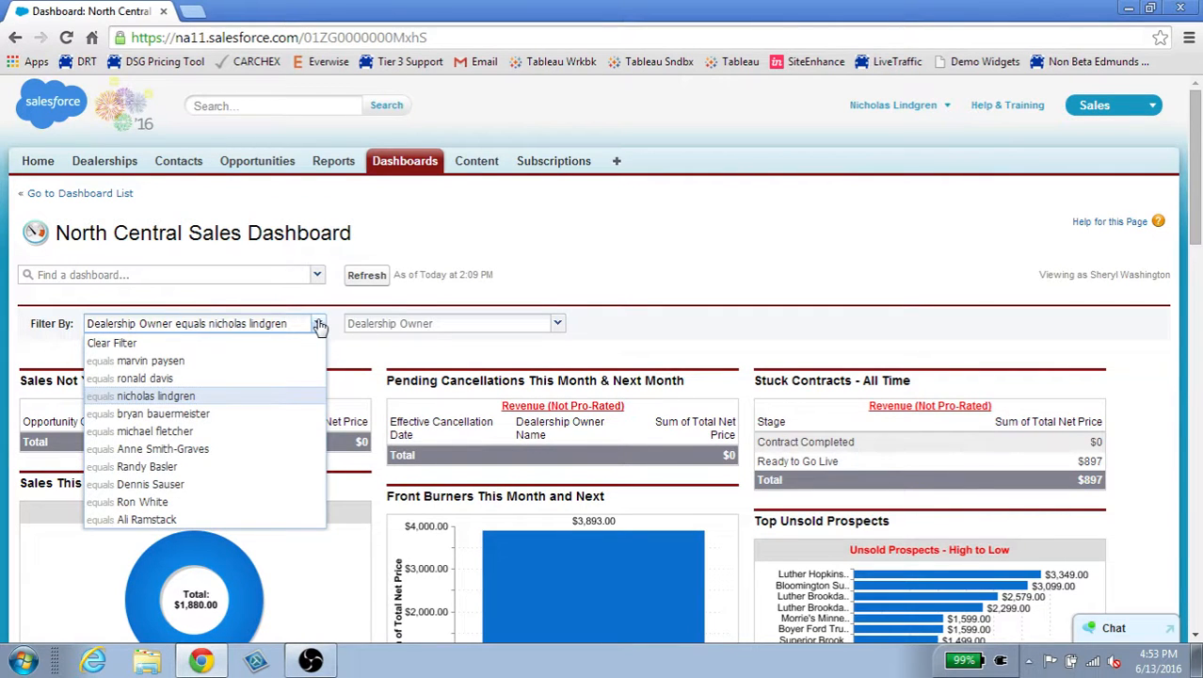
pyautogui.click(319, 324)
pyautogui.scroll(-2, 817, 273)
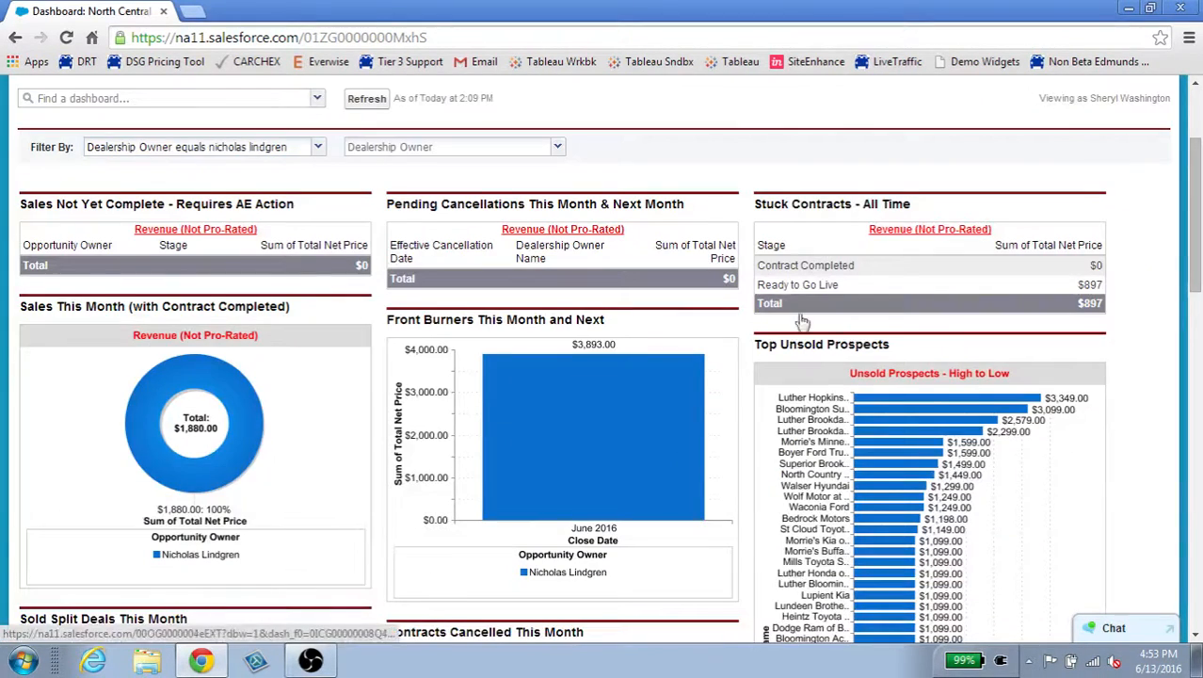
pyautogui.scroll(-1, 1035, 400)
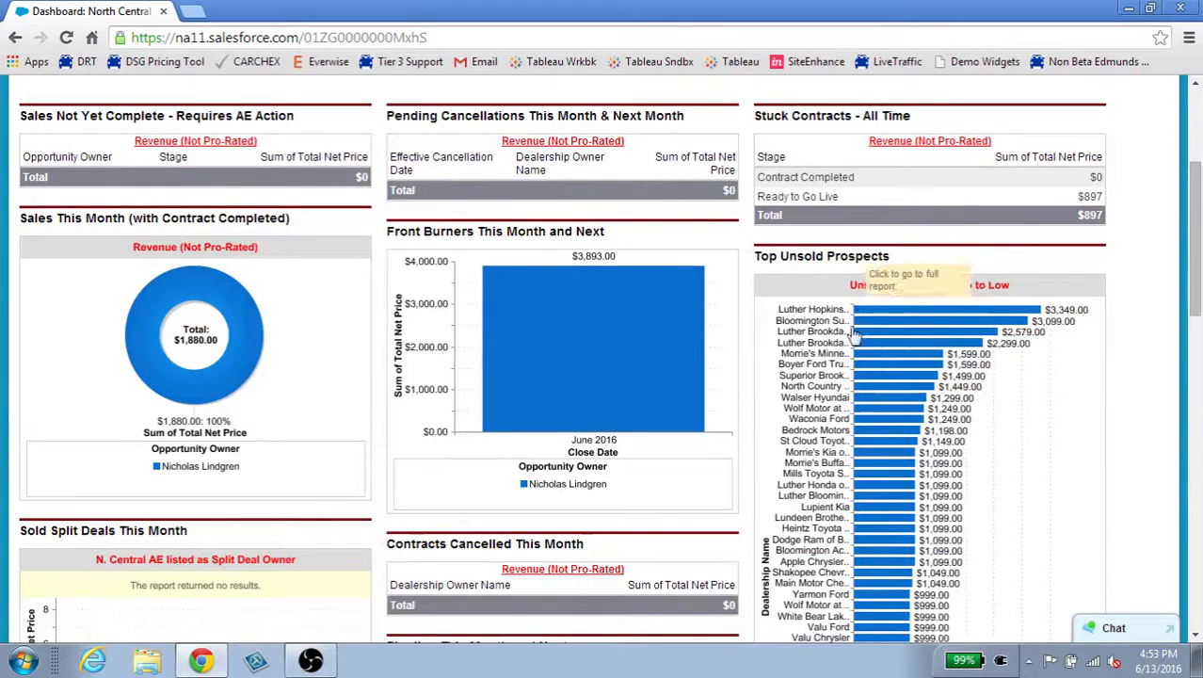
pyautogui.scroll(-1, 1064, 376)
pyautogui.click(848, 299)
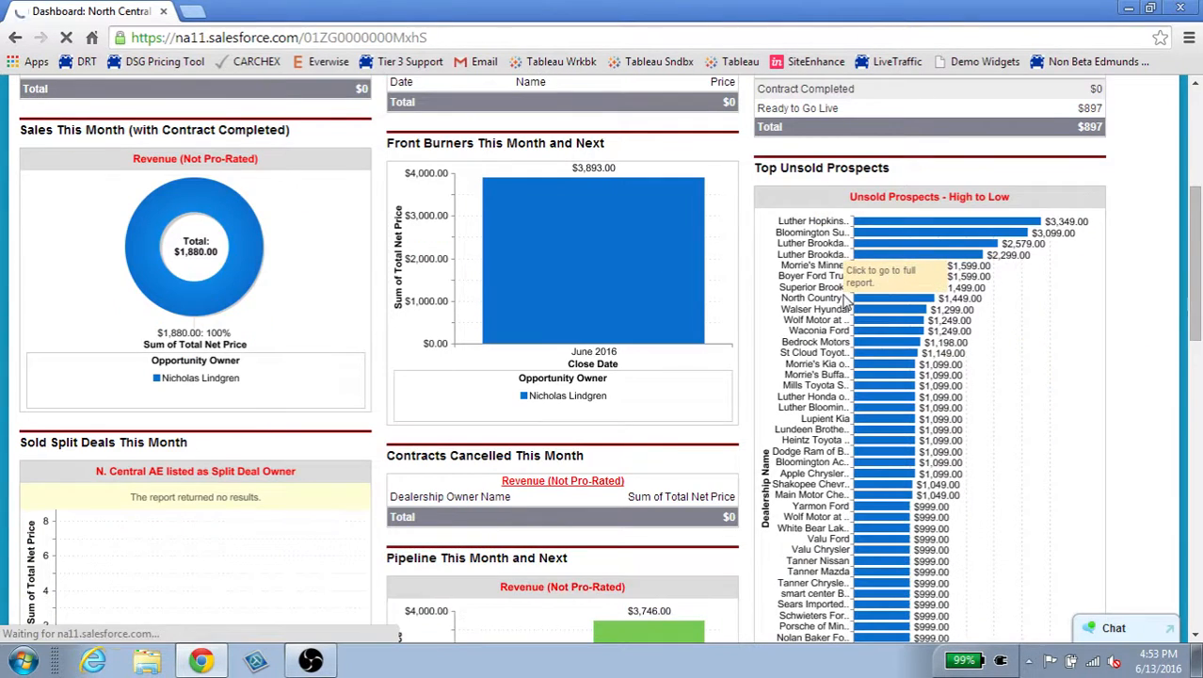
pyautogui.scroll(-2, 897, 287)
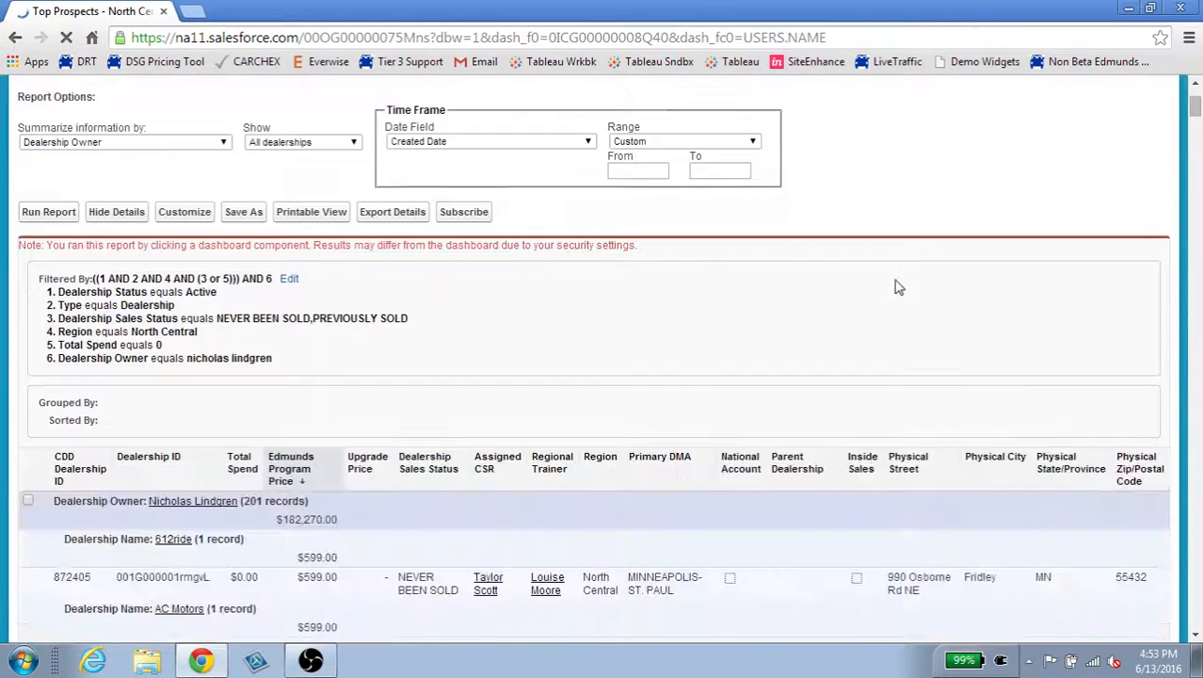
pyautogui.scroll(2, 893, 286)
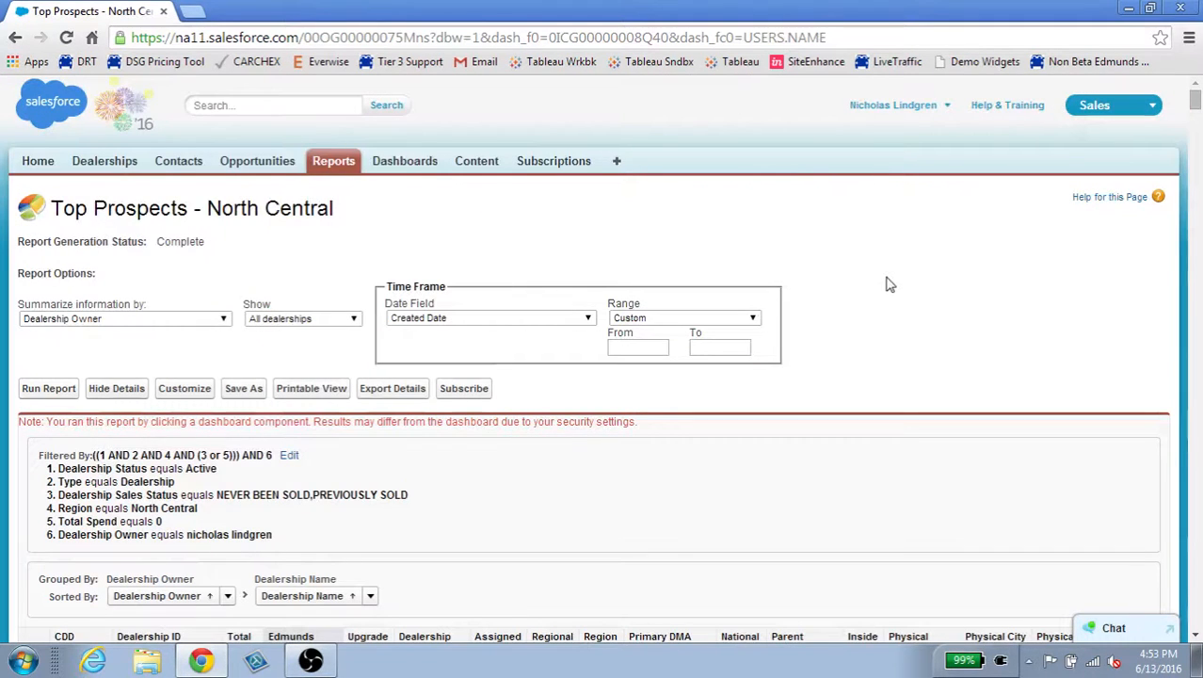
# Step: Export the Top Prospects - North Central report in Excel Format .xls and open the downloaded file in Excel
pyautogui.click(397, 392)
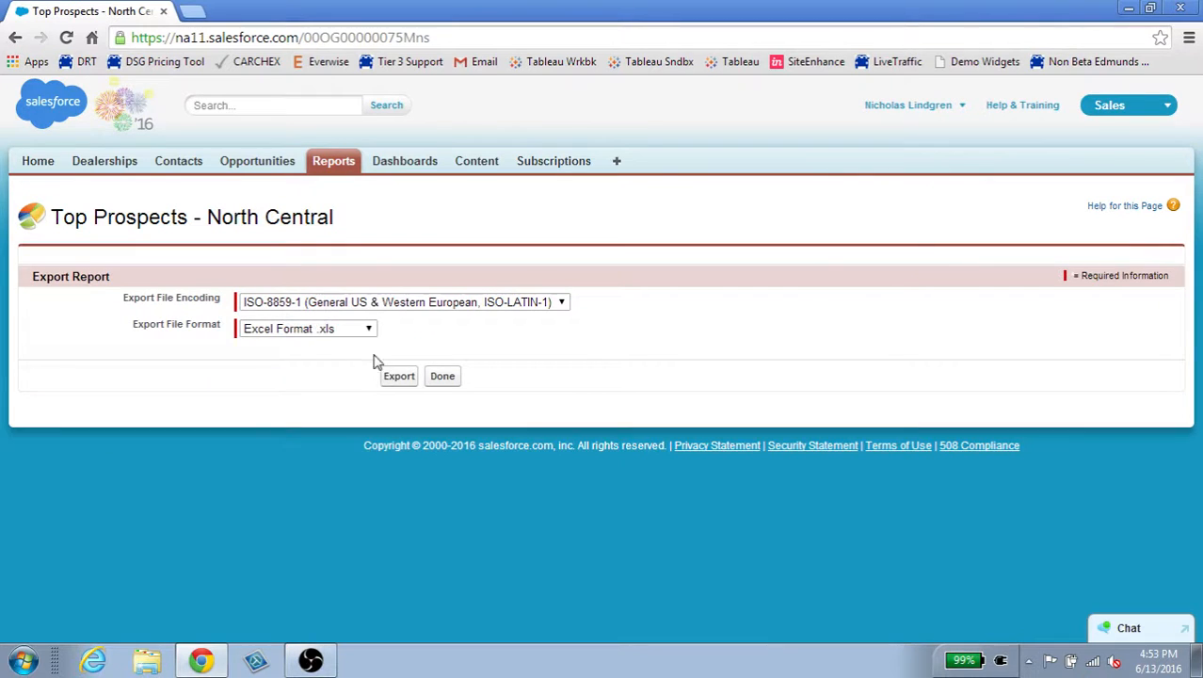
pyautogui.click(398, 376)
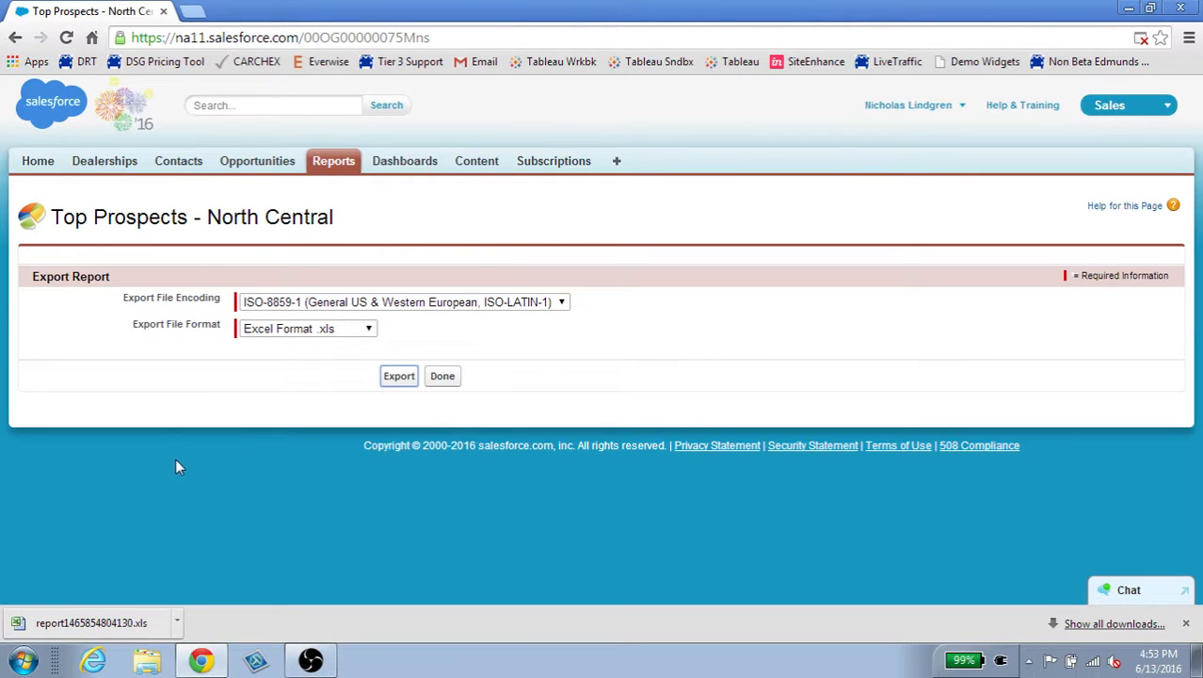
pyautogui.click(309, 661)
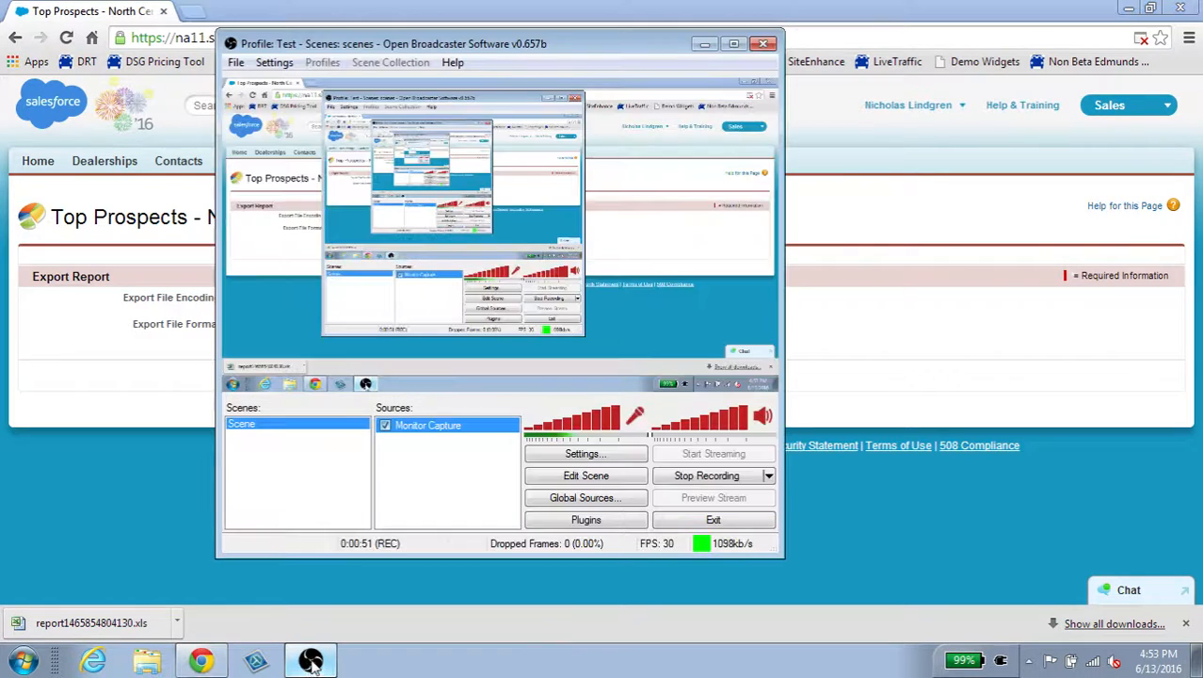
pyautogui.click(309, 661)
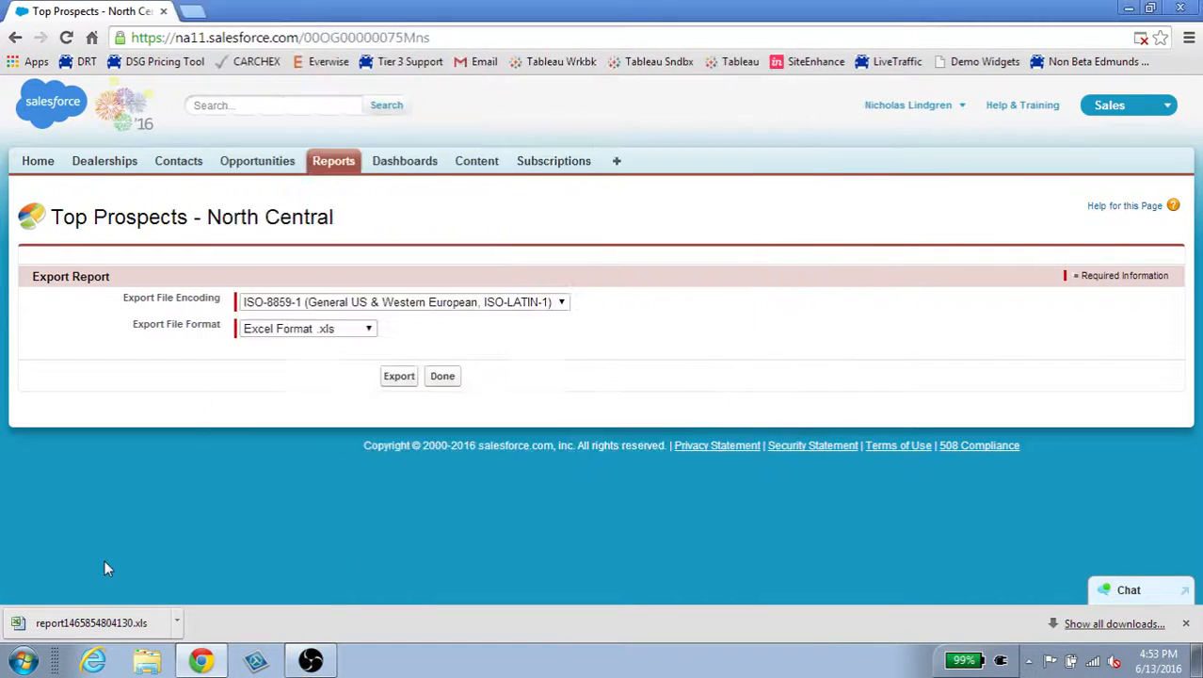
pyautogui.click(102, 622)
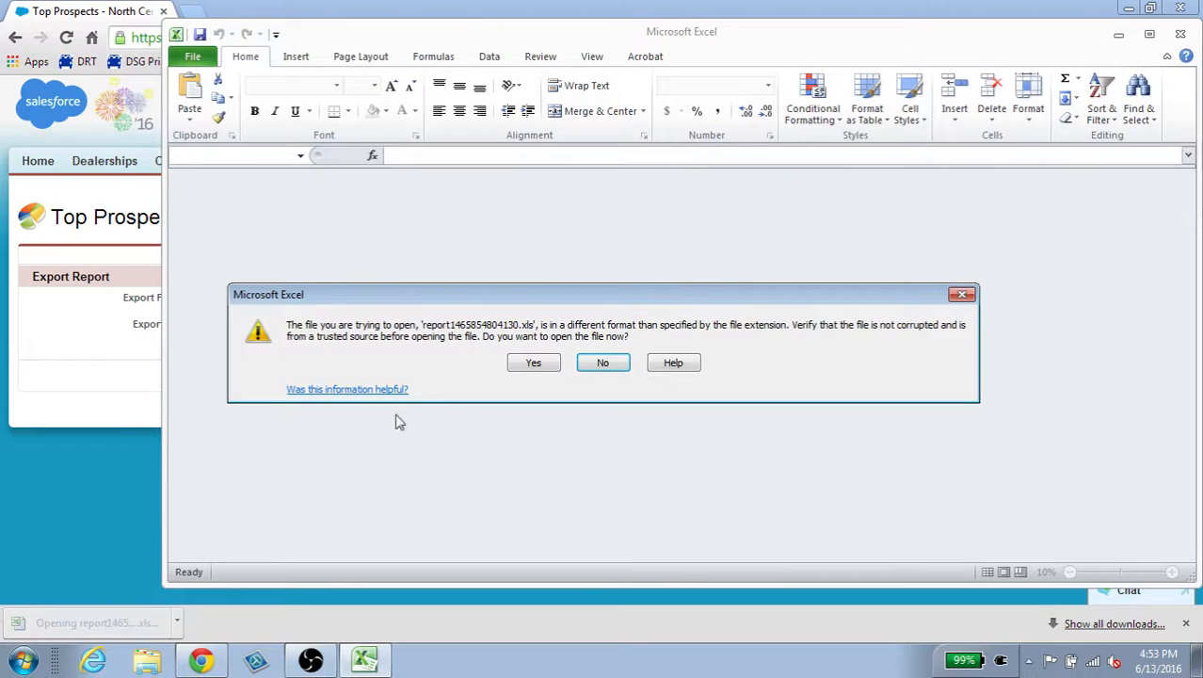
pyautogui.click(534, 361)
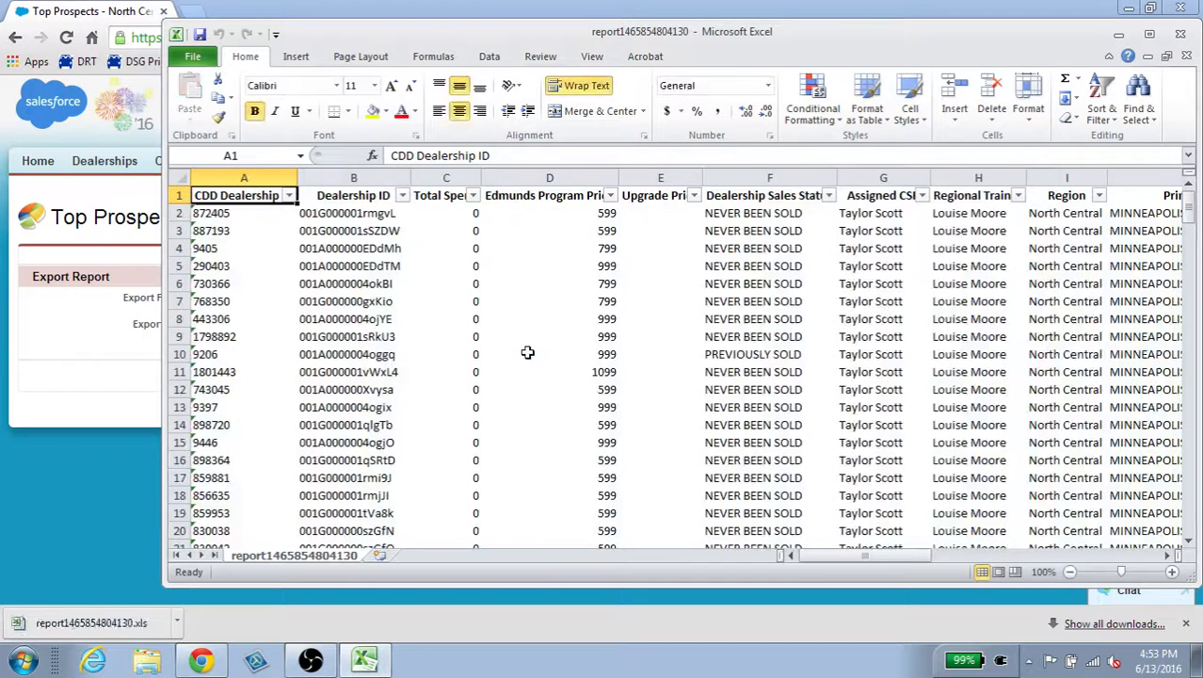
# Step: Delete columns A through M, from CDD Dealership ID to Inside Sales
pyautogui.click(242, 177)
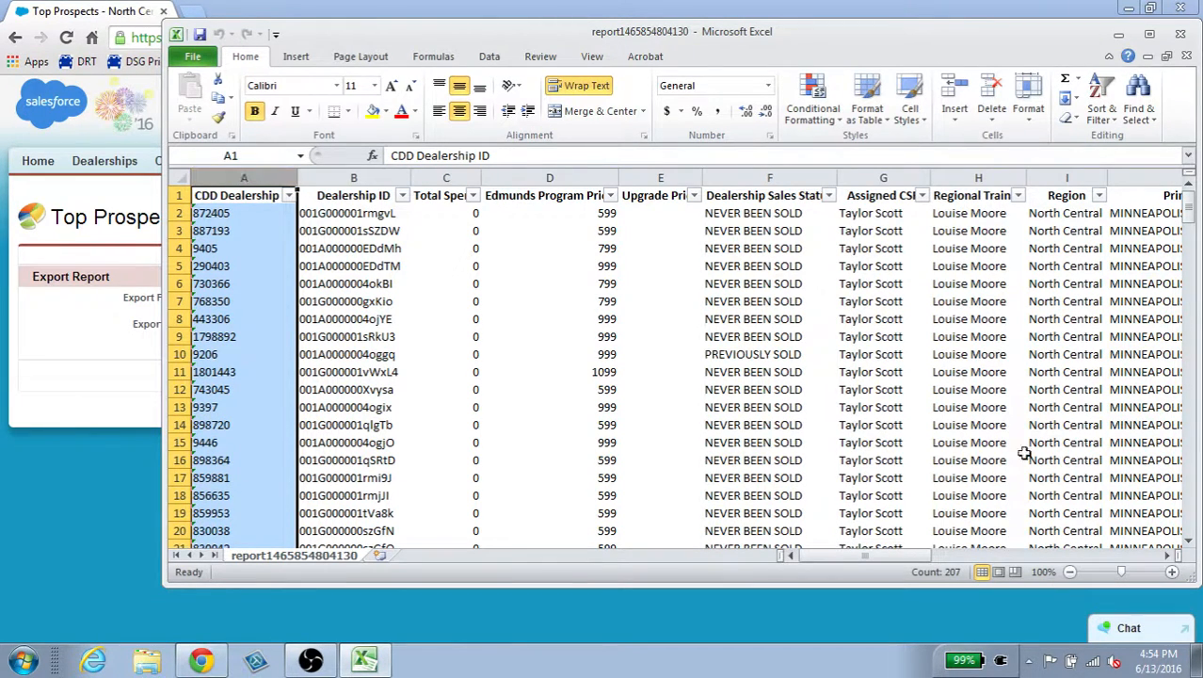
pyautogui.click(1168, 556)
pyautogui.click(1169, 556)
pyautogui.click(1168, 557)
pyautogui.click(1168, 556)
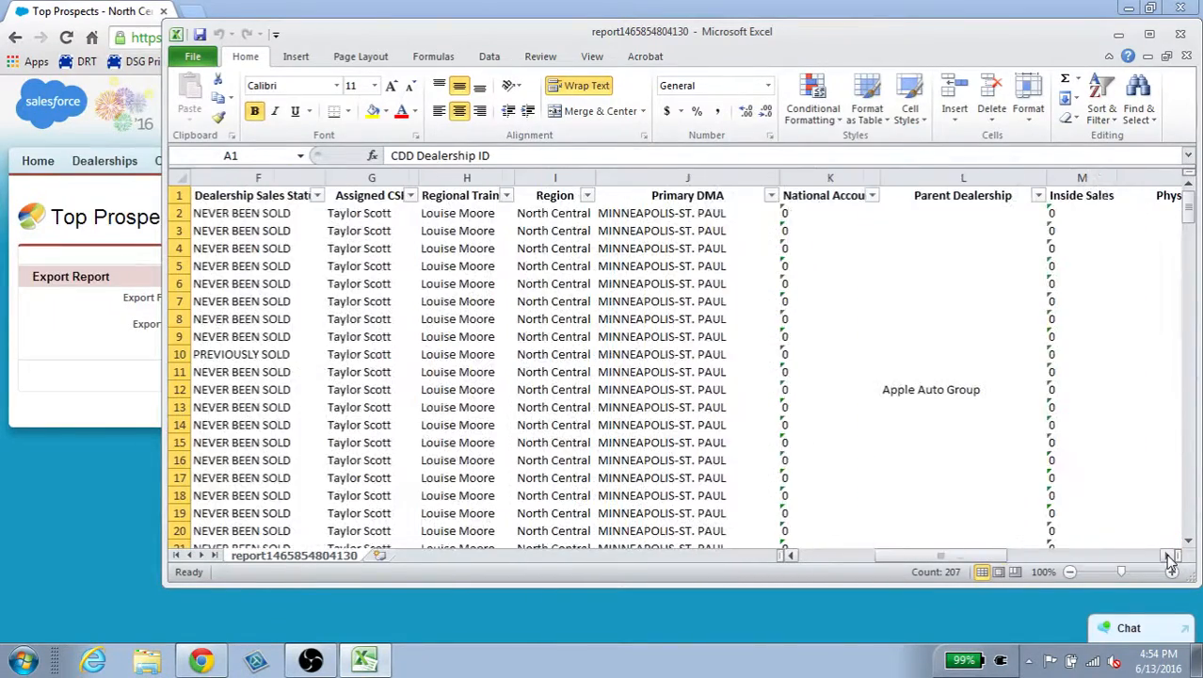
pyautogui.click(1169, 556)
pyautogui.click(1169, 556)
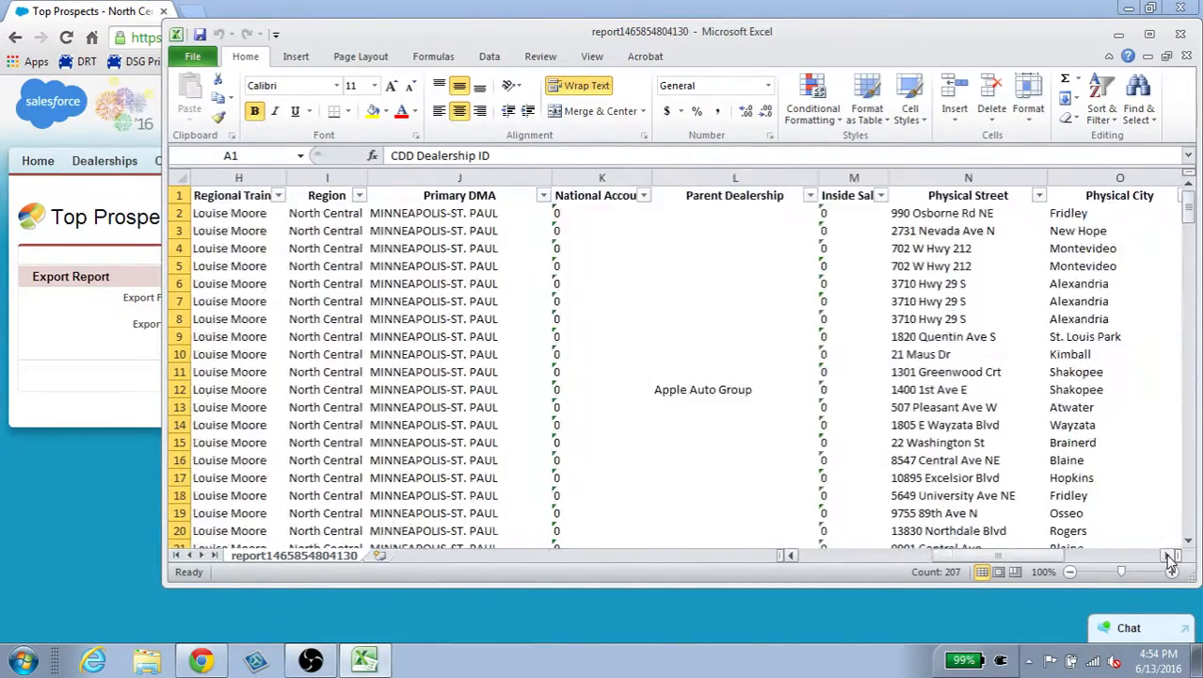
pyautogui.keyDown('shift'); pyautogui.click(852, 178); pyautogui.keyUp('shift')
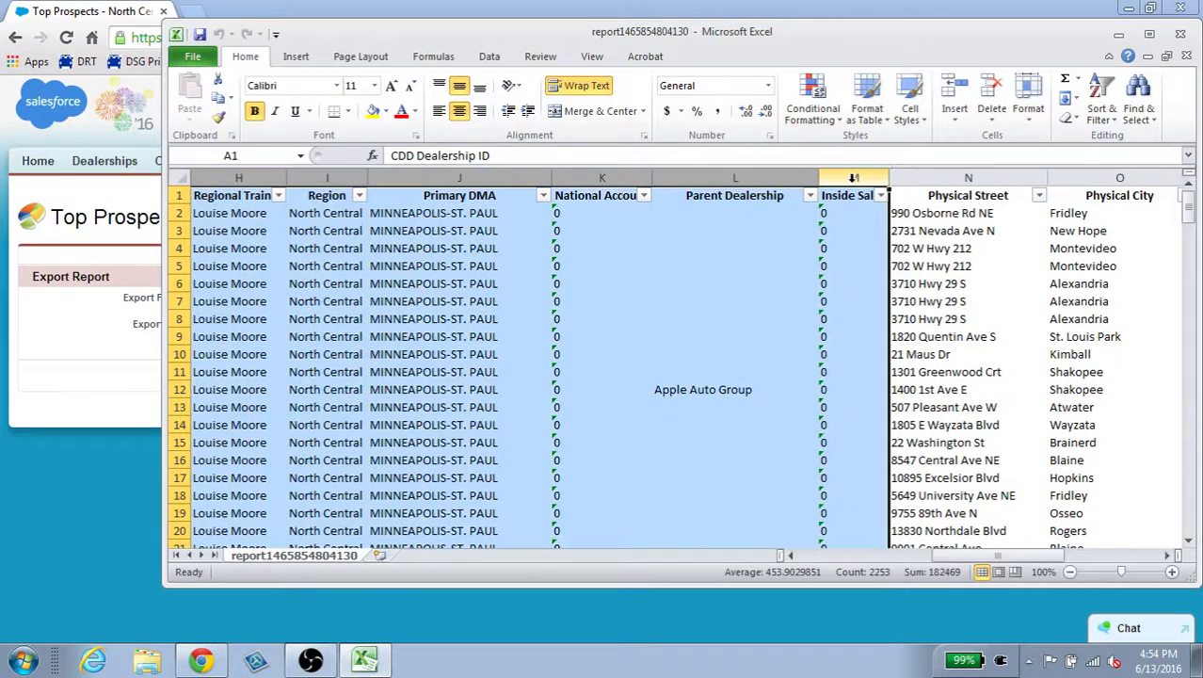
pyautogui.rightClick(852, 178)
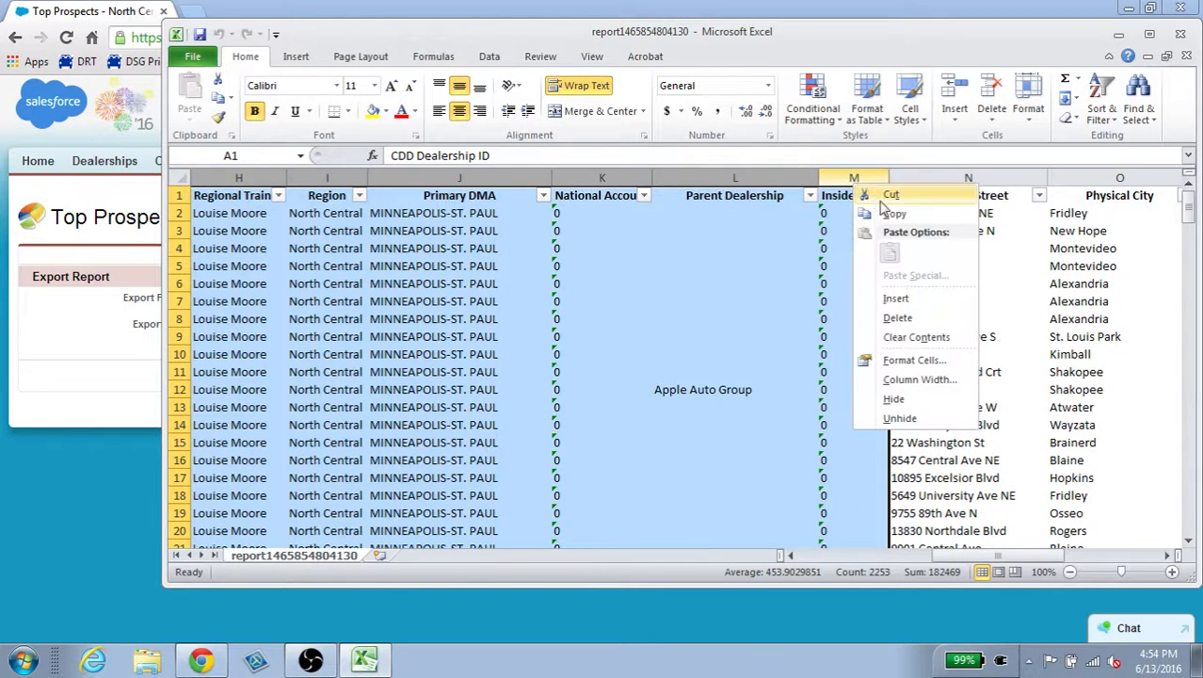
pyautogui.click(901, 315)
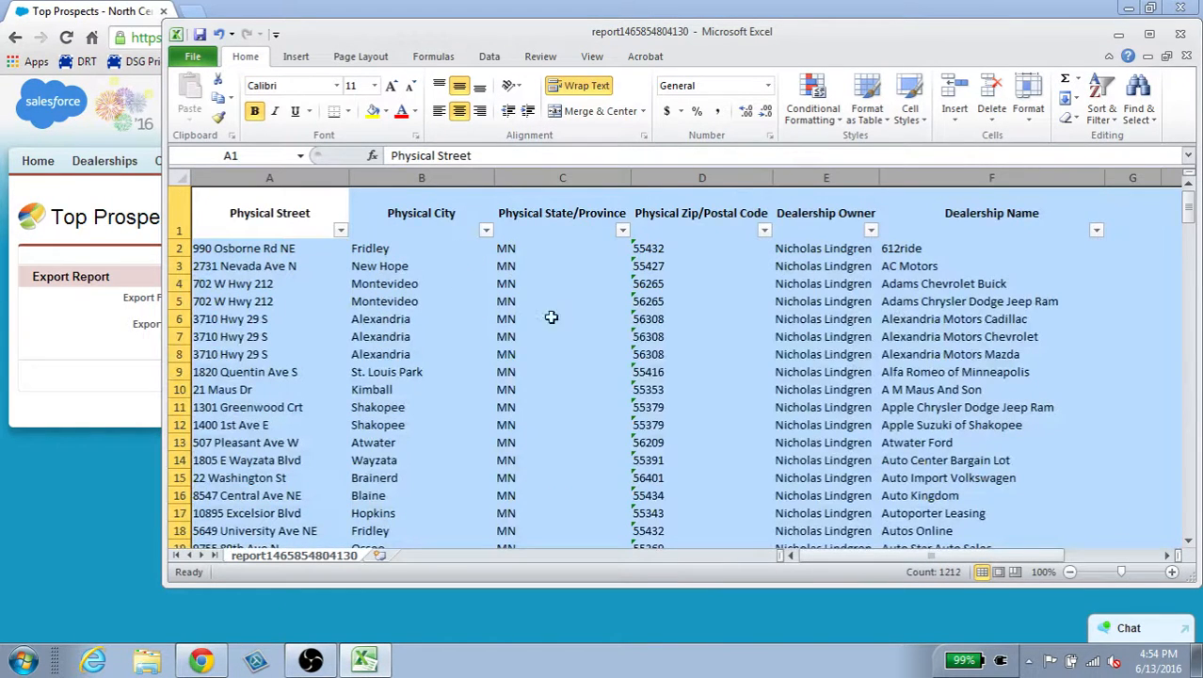
# Step: Delete the Dealership Owner column
pyautogui.click(824, 179)
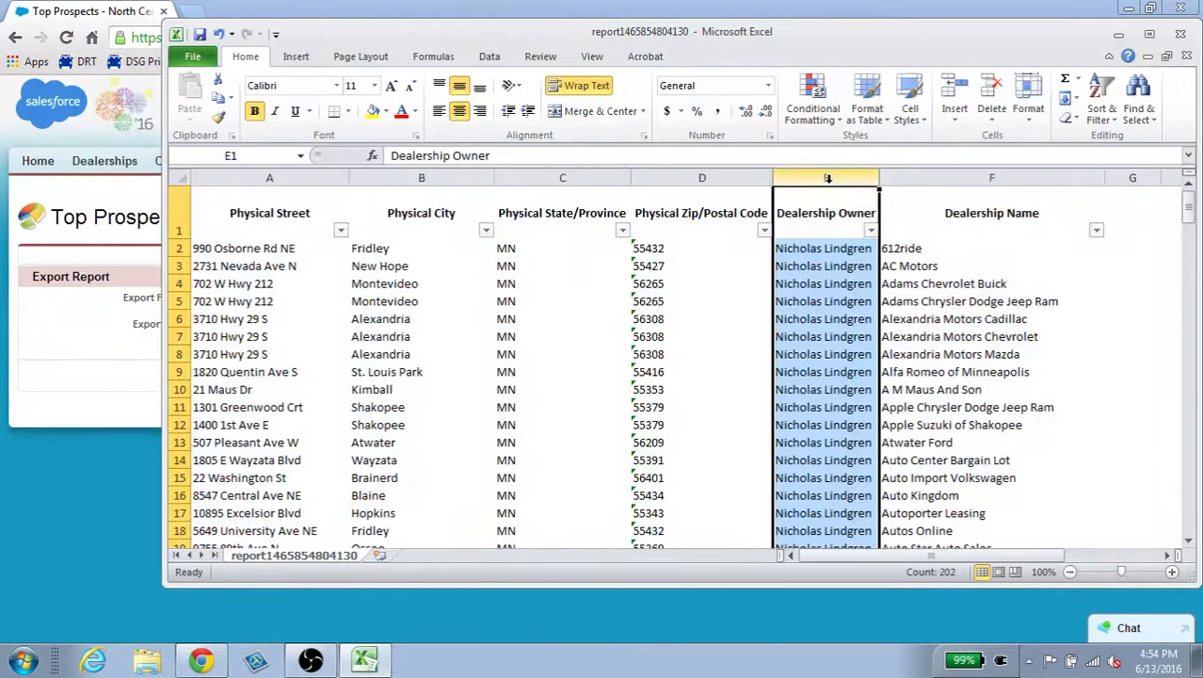
pyautogui.rightClick(832, 178)
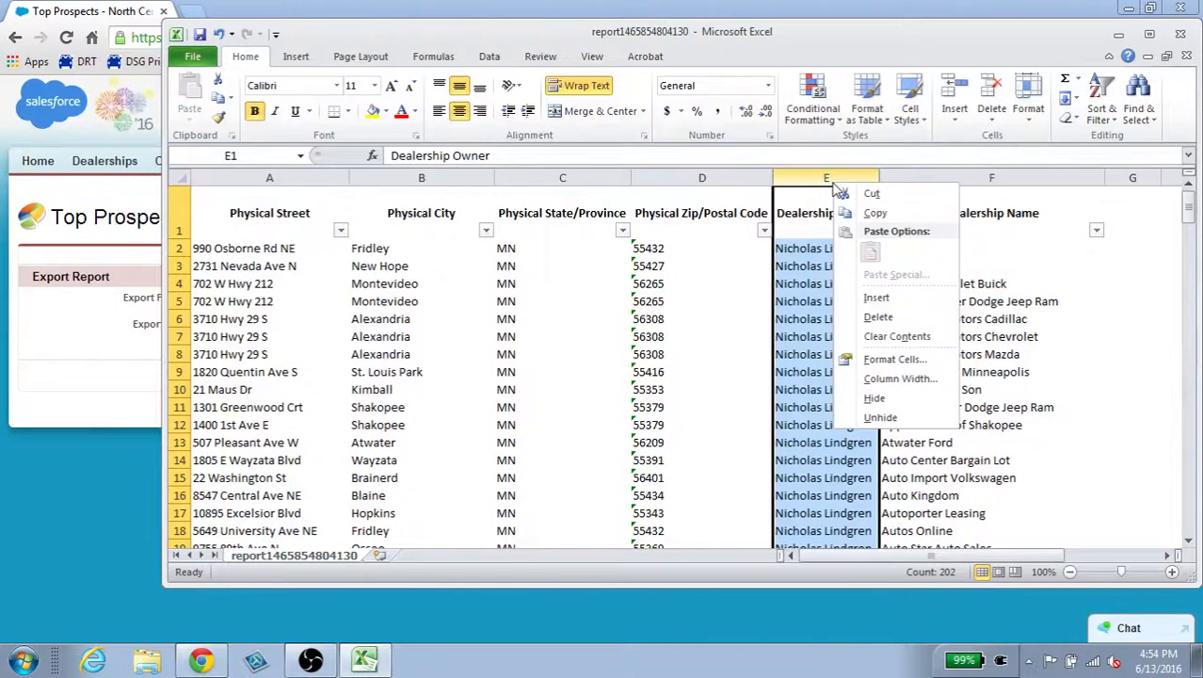
pyautogui.click(879, 318)
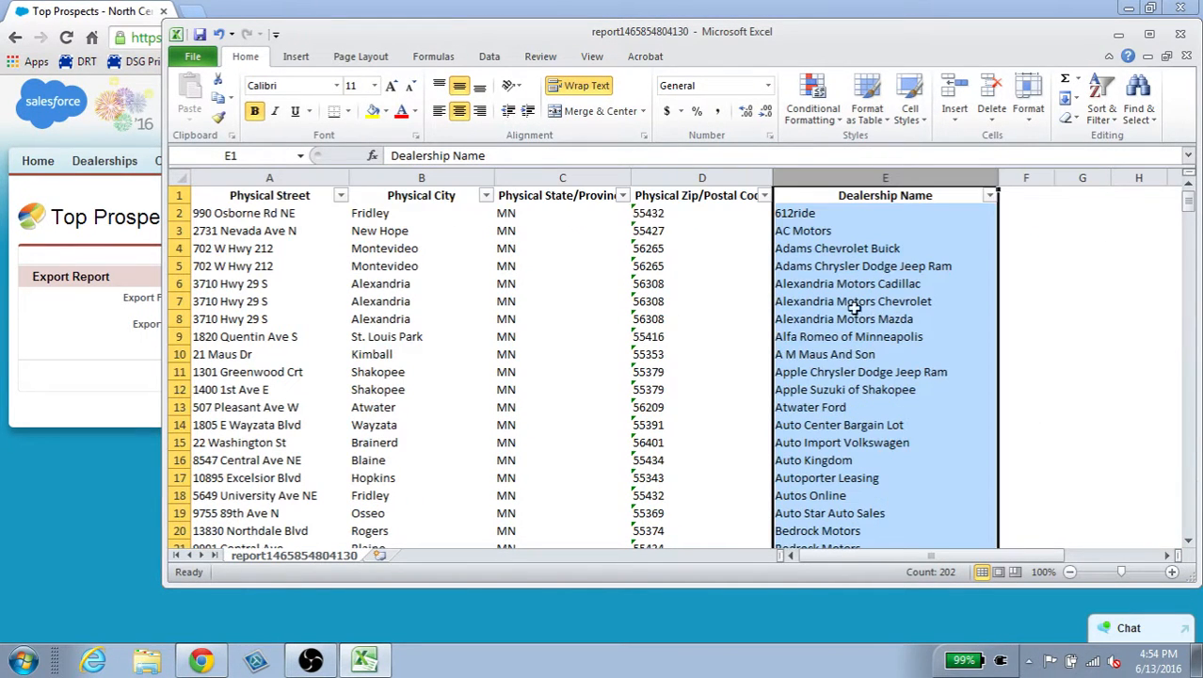
# Step: Move the Dealership Name column in front of the Physical Street column
pyautogui.rightClick(847, 178)
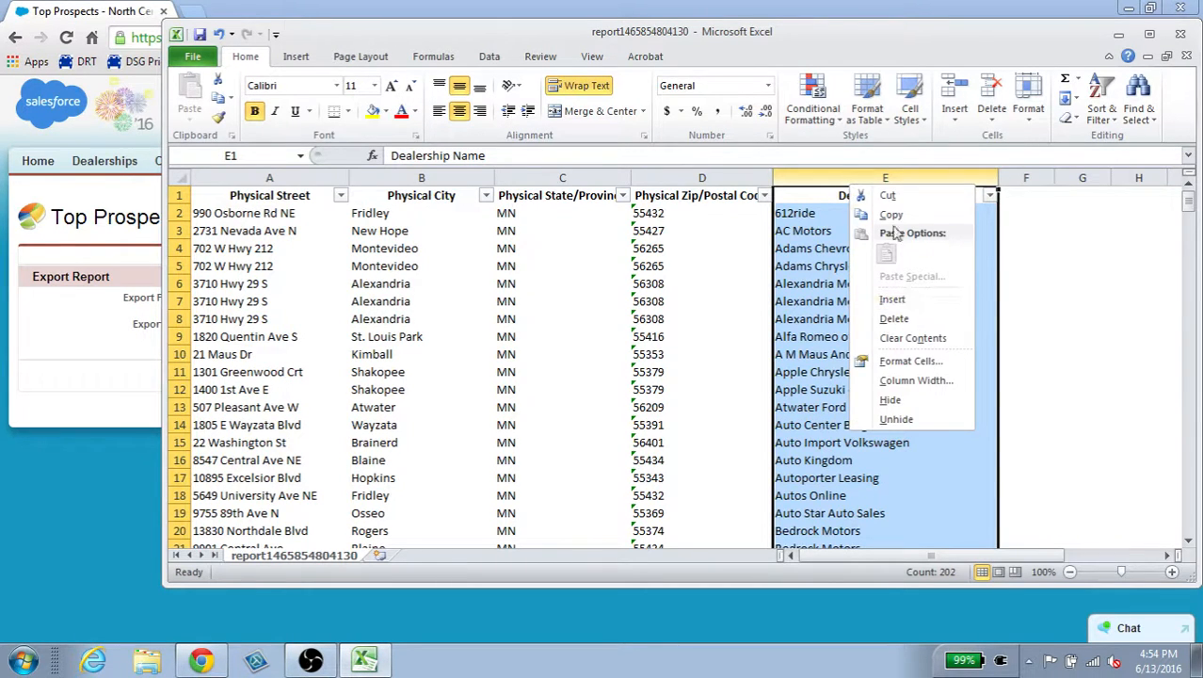
pyautogui.click(888, 195)
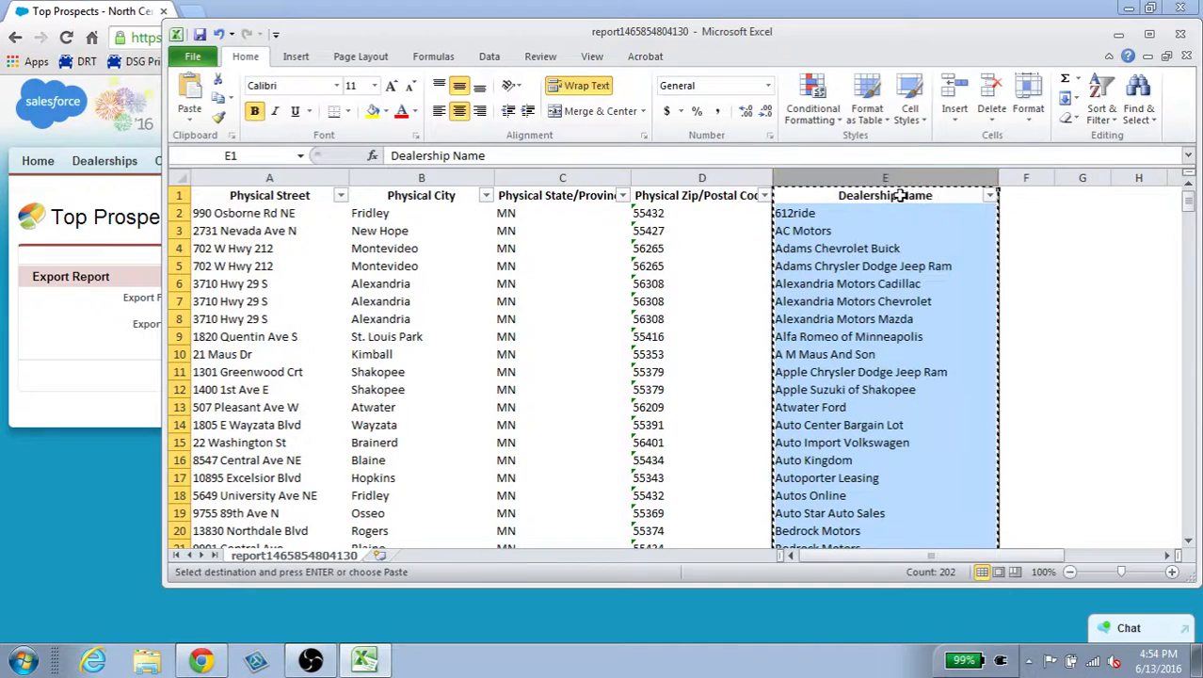
pyautogui.click(233, 178)
pyautogui.rightClick(234, 178)
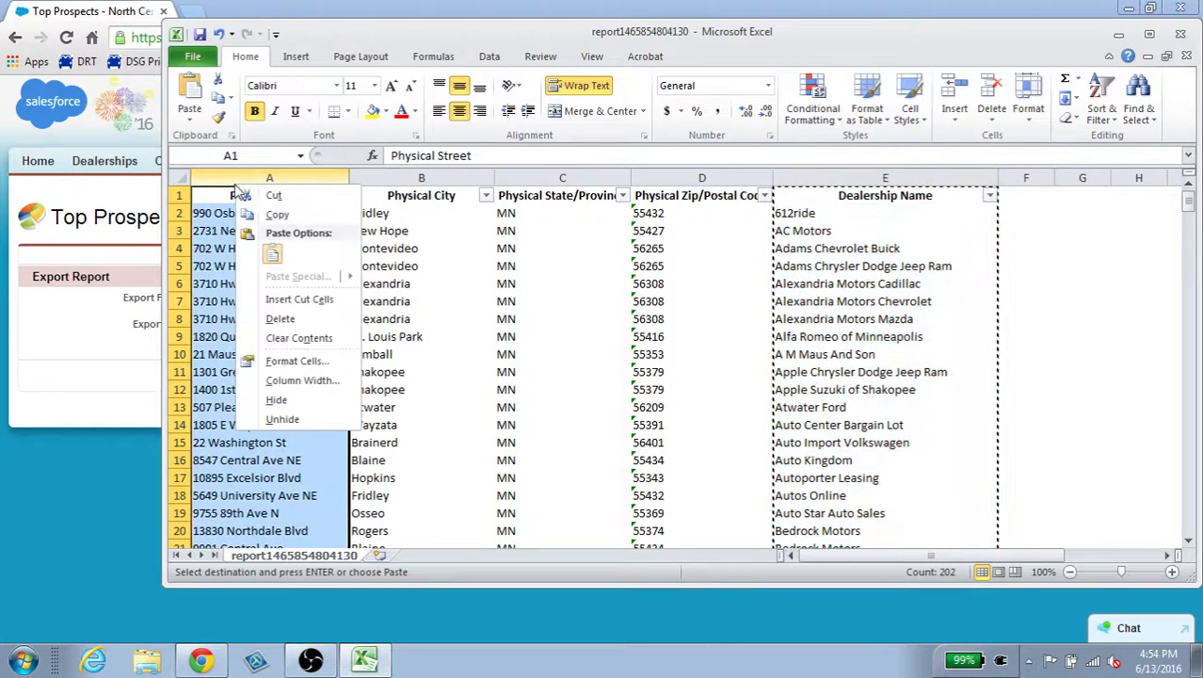
pyautogui.click(282, 299)
pyautogui.click(970, 369)
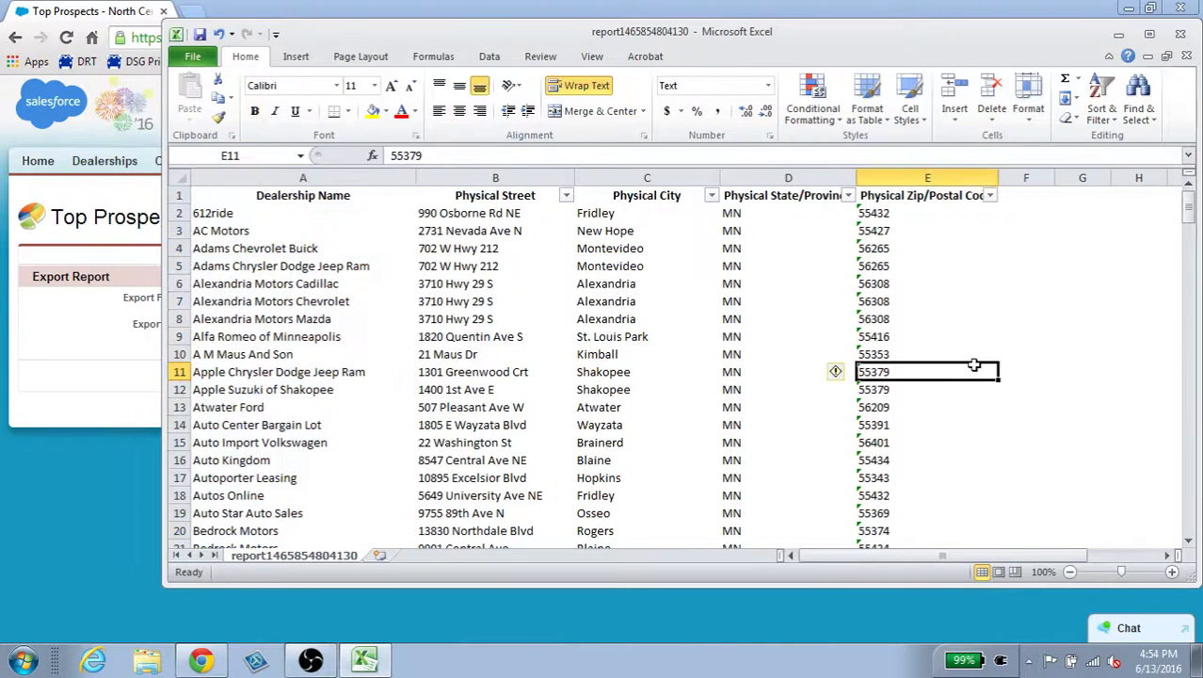
# Step: Save a copy in Downloads as an Excel Workbook, named with the dealership owner's short name followed by "Prospects"
pyautogui.click(192, 58)
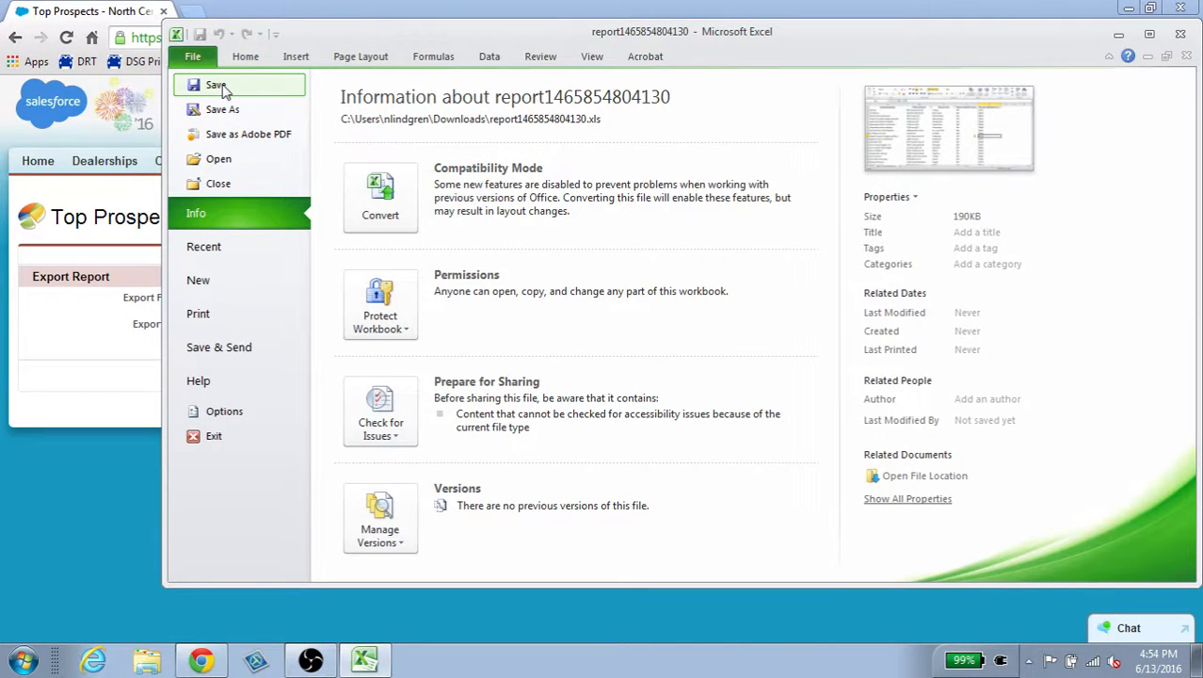
pyautogui.click(222, 109)
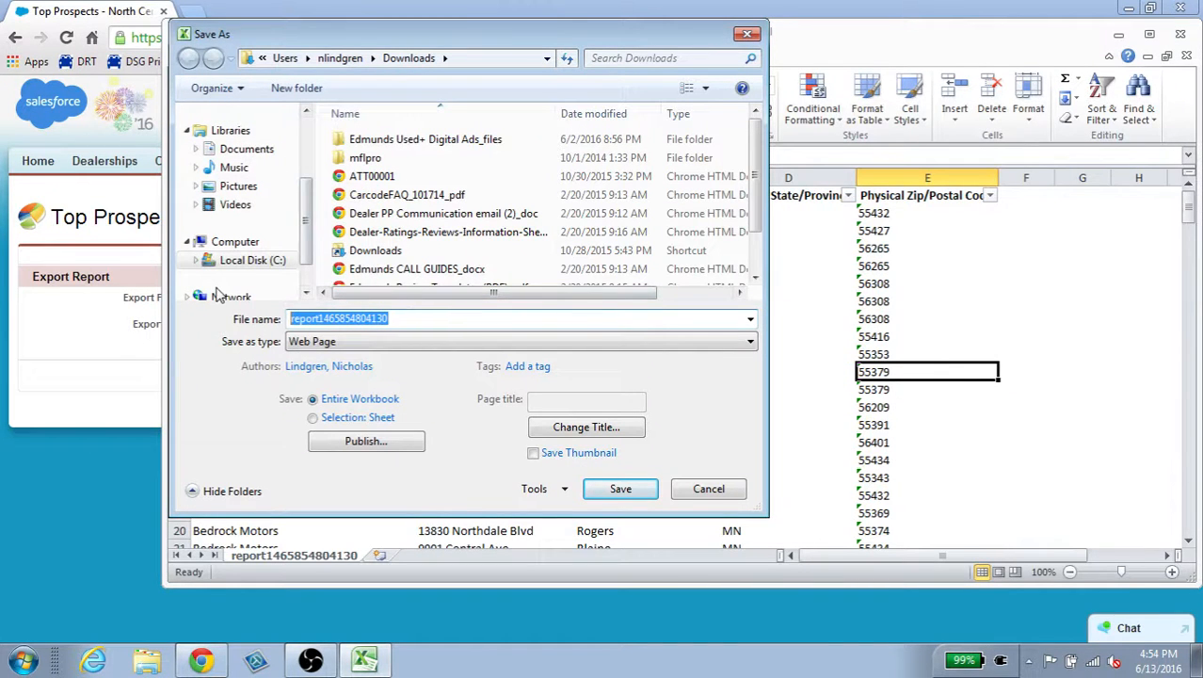
pyautogui.write('Nick L P')
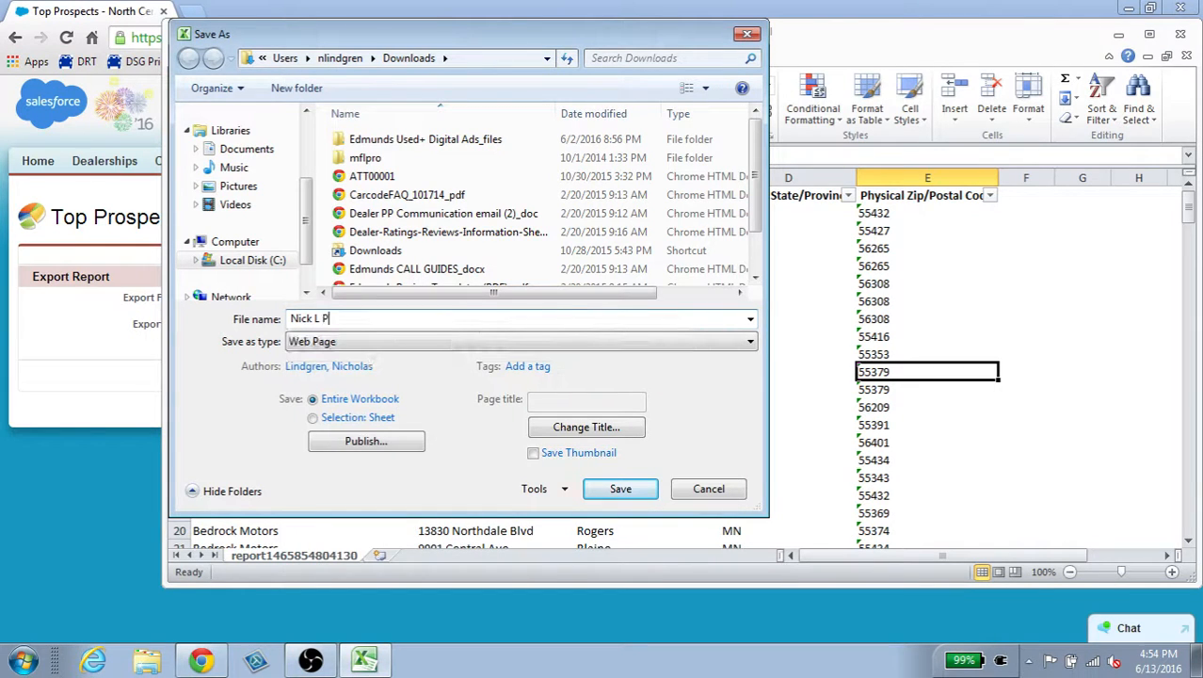
pyautogui.write('rops')
pyautogui.click(712, 345)
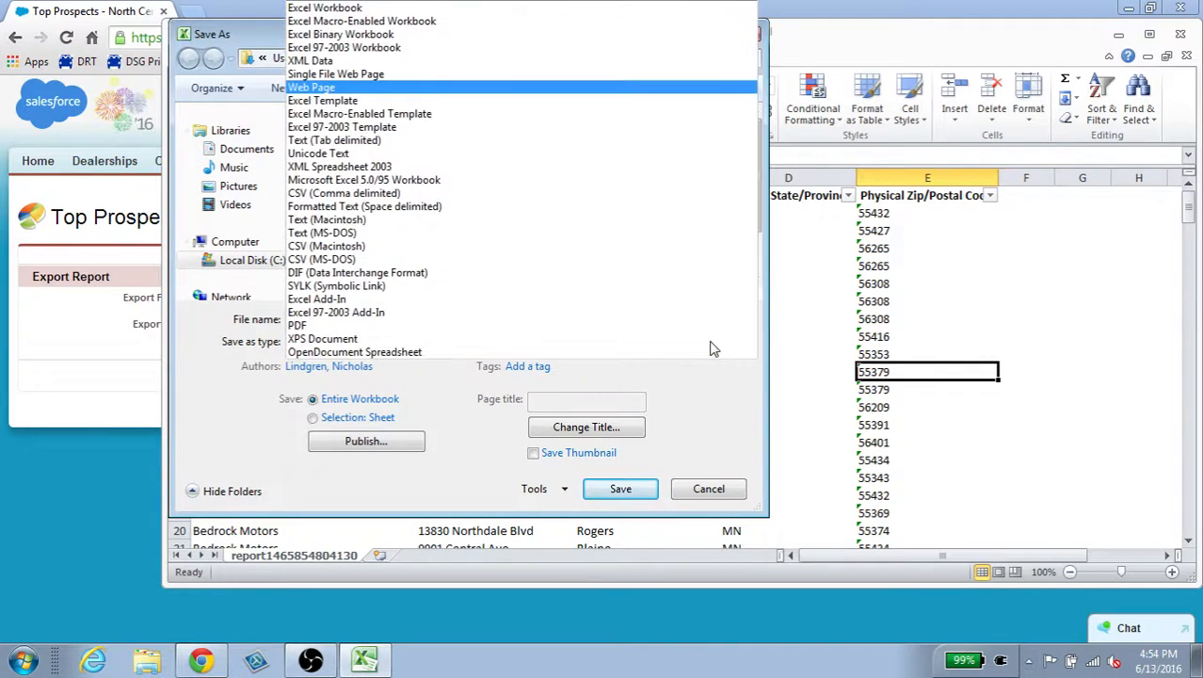
pyautogui.click(712, 386)
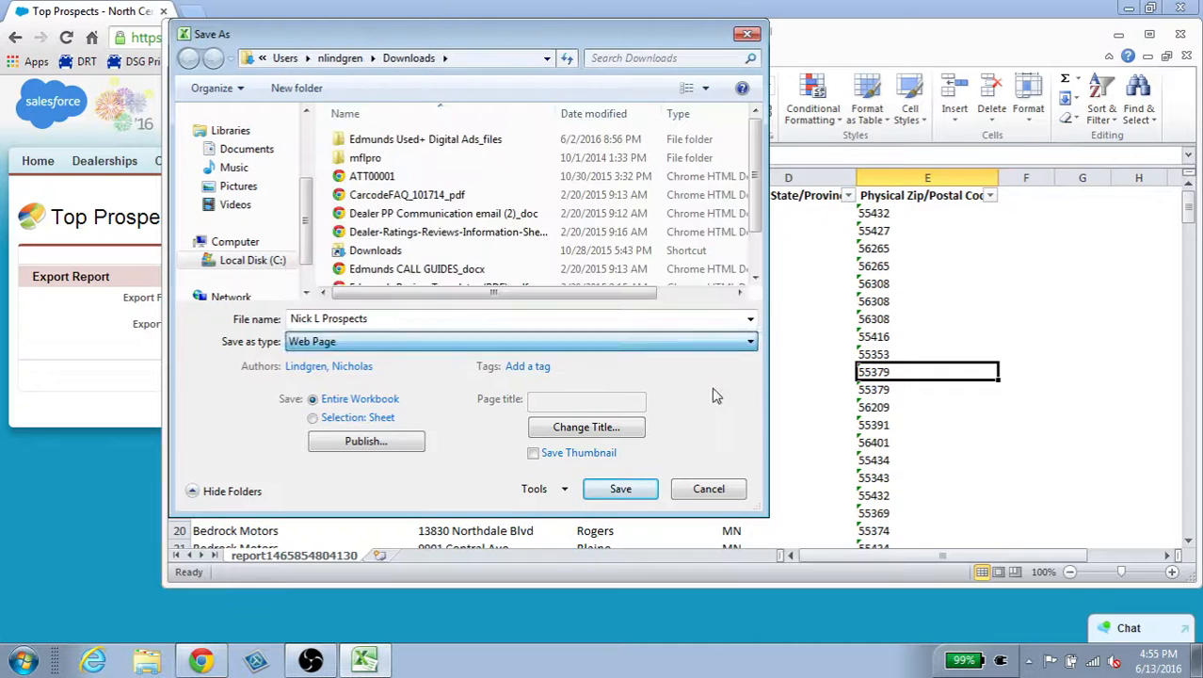
pyautogui.click(688, 343)
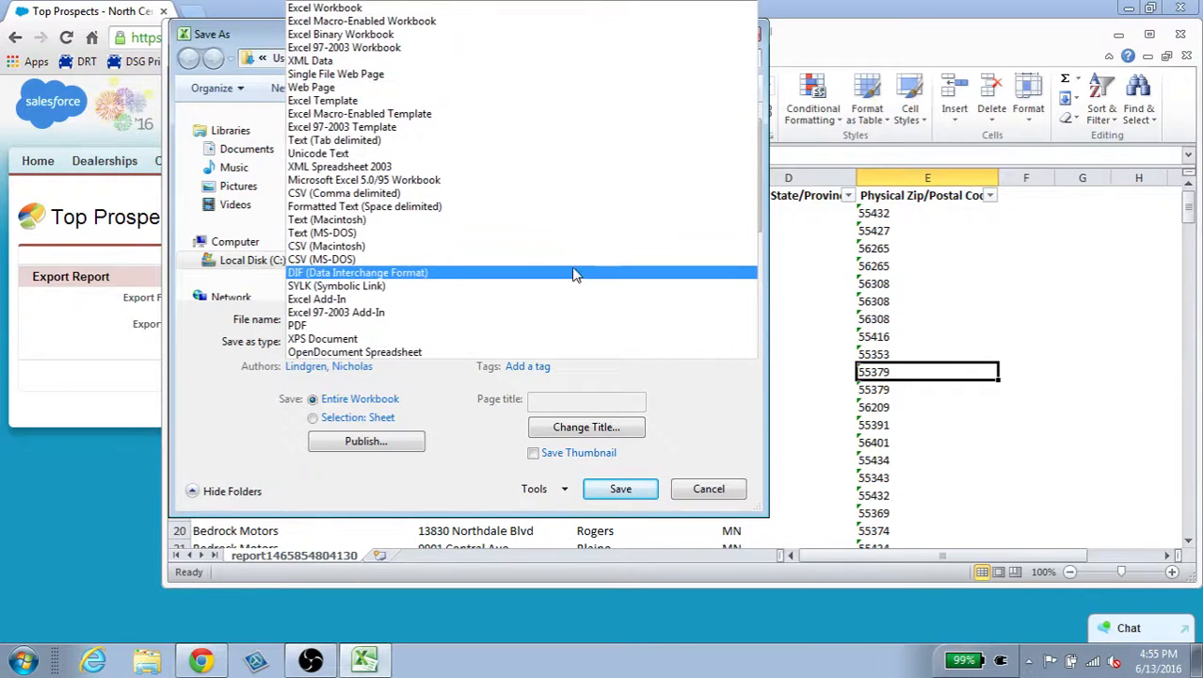
pyautogui.click(412, 9)
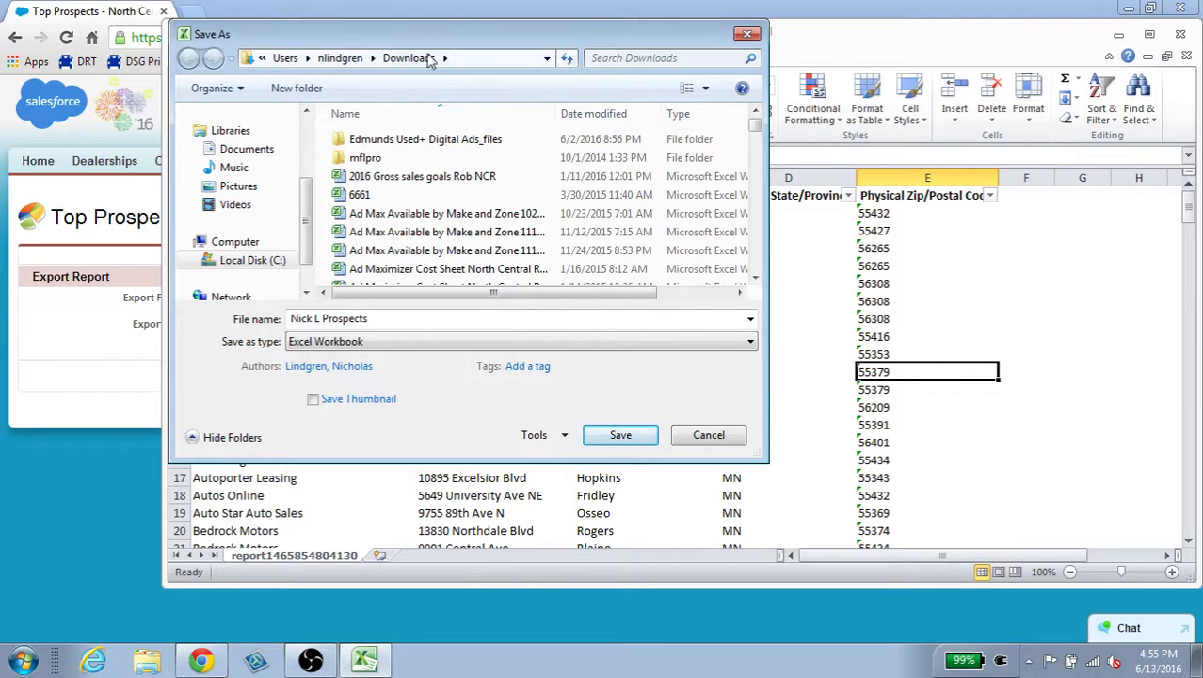
pyautogui.click(623, 435)
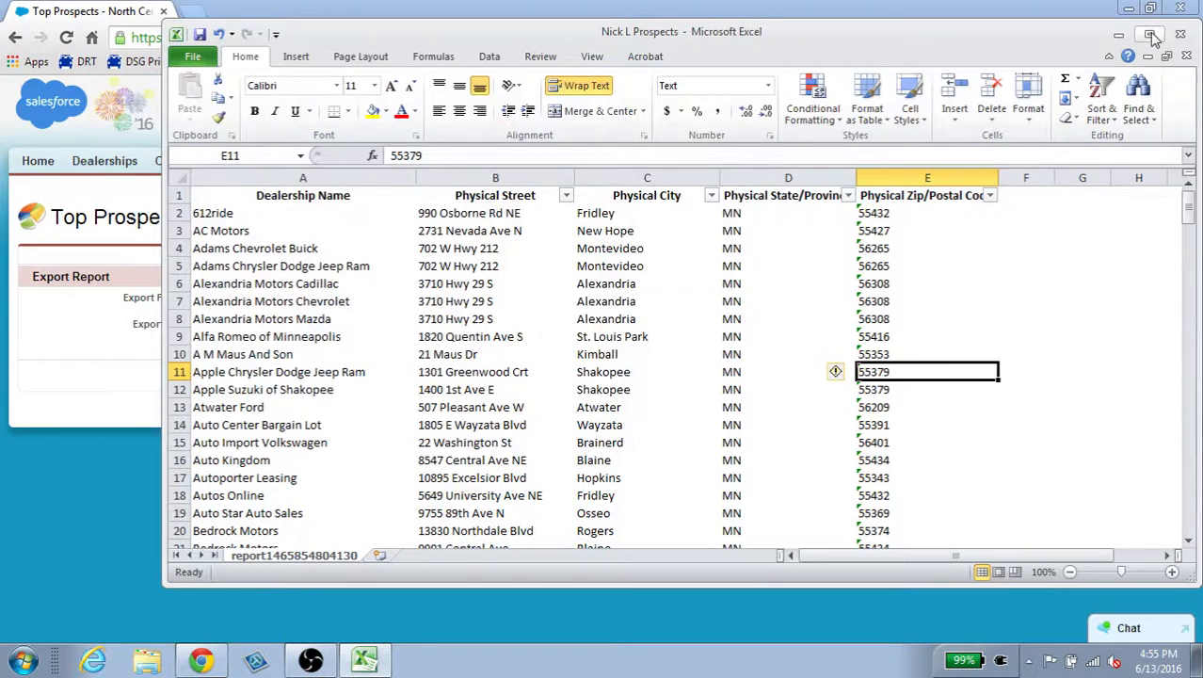
# Step: Minimise the workbook and launch Microsoft MapPoint North America 2013
pyautogui.click(1119, 35)
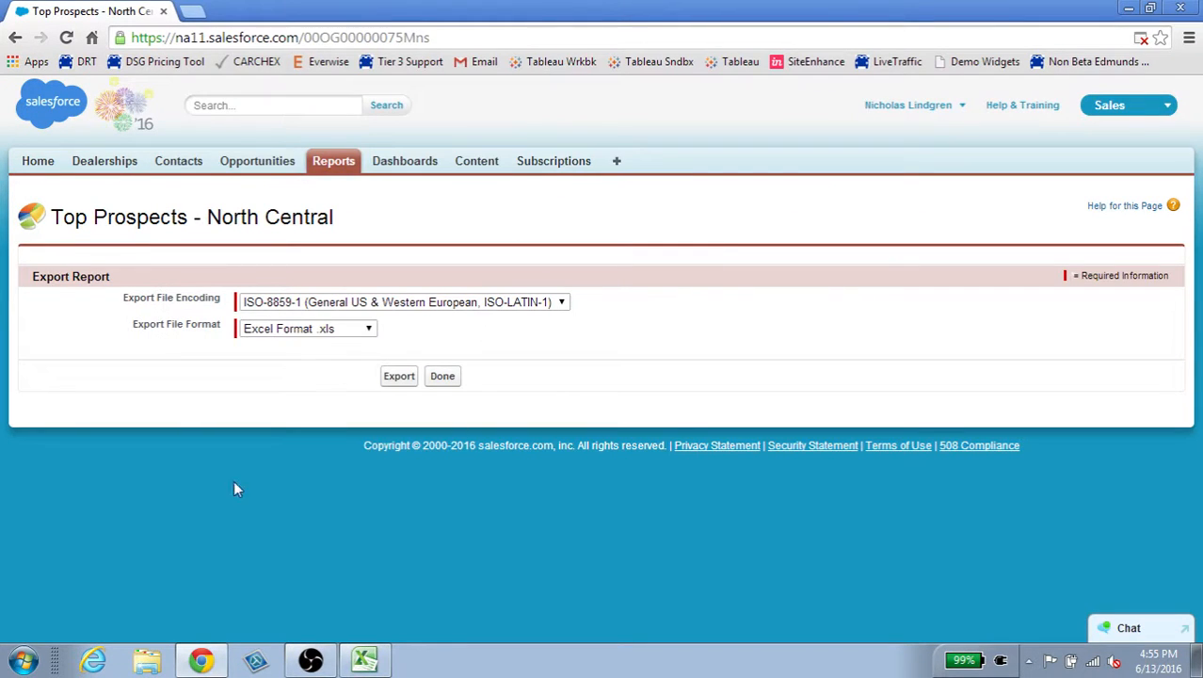
pyautogui.click(27, 660)
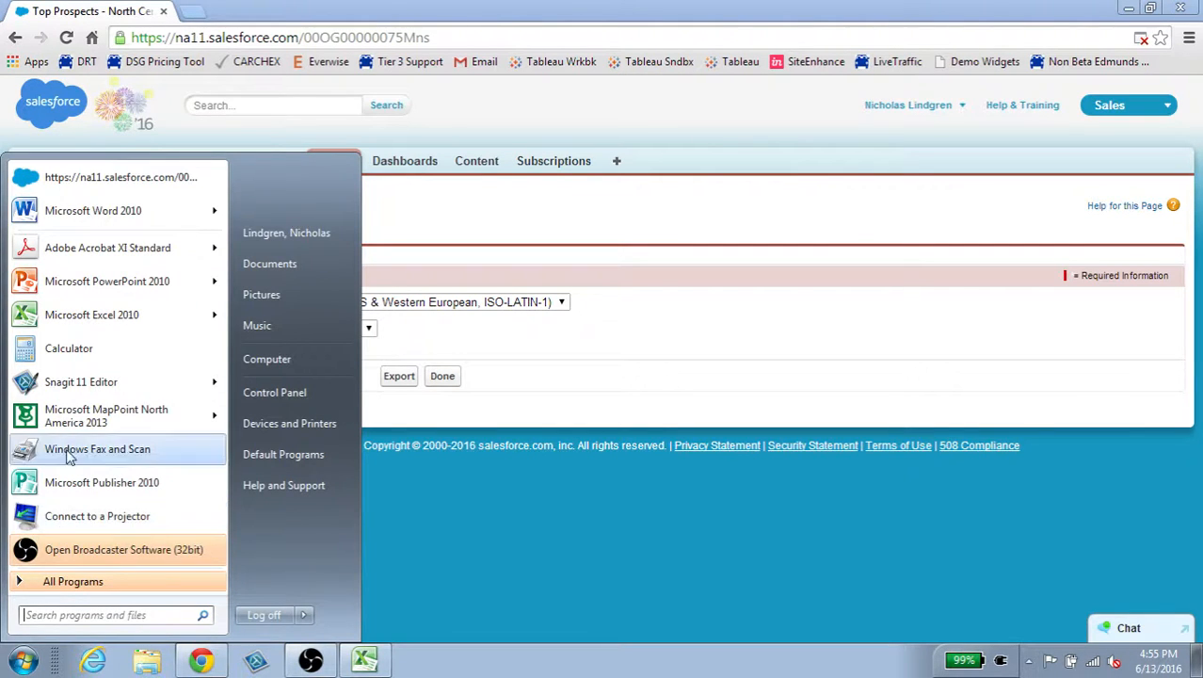
pyautogui.click(81, 415)
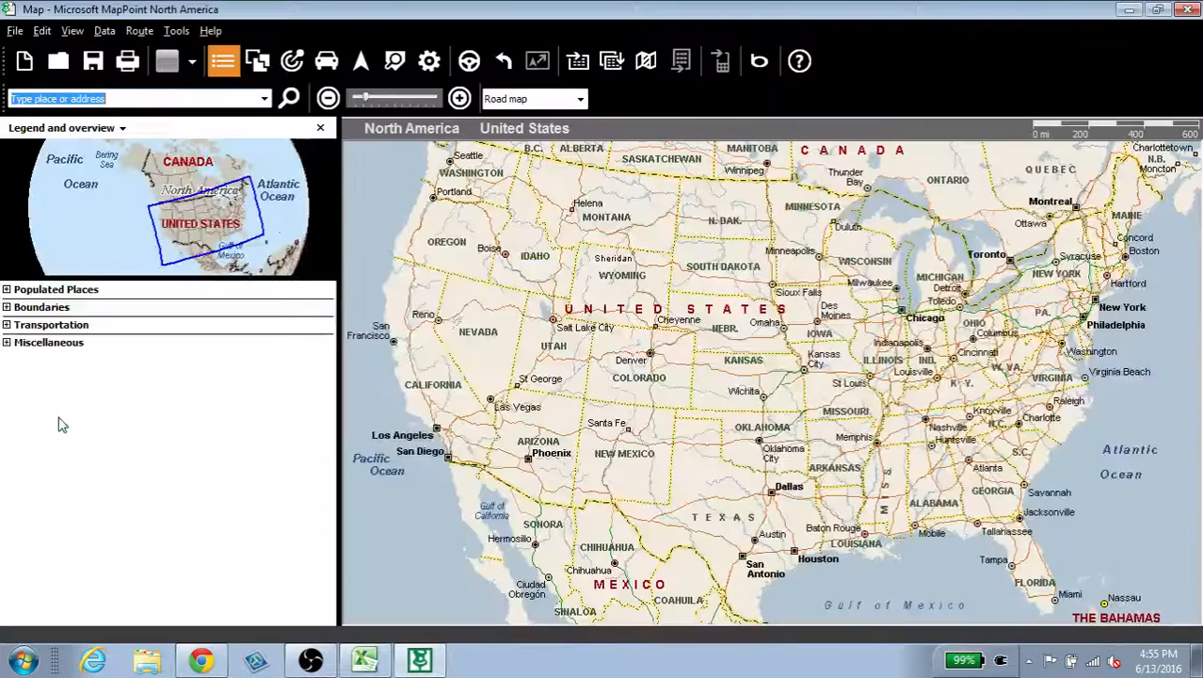
# Step: Start the data mapping wizard with the Pushpin map type and choose to import the data to map
pyautogui.click(647, 66)
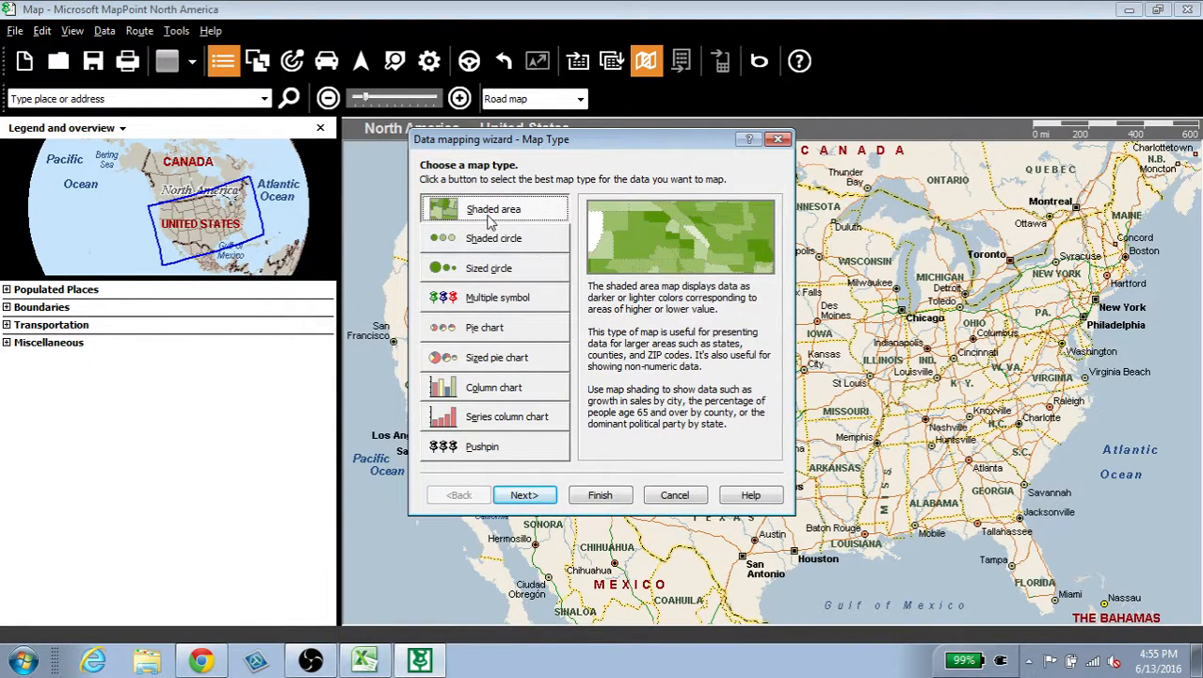
pyautogui.click(461, 448)
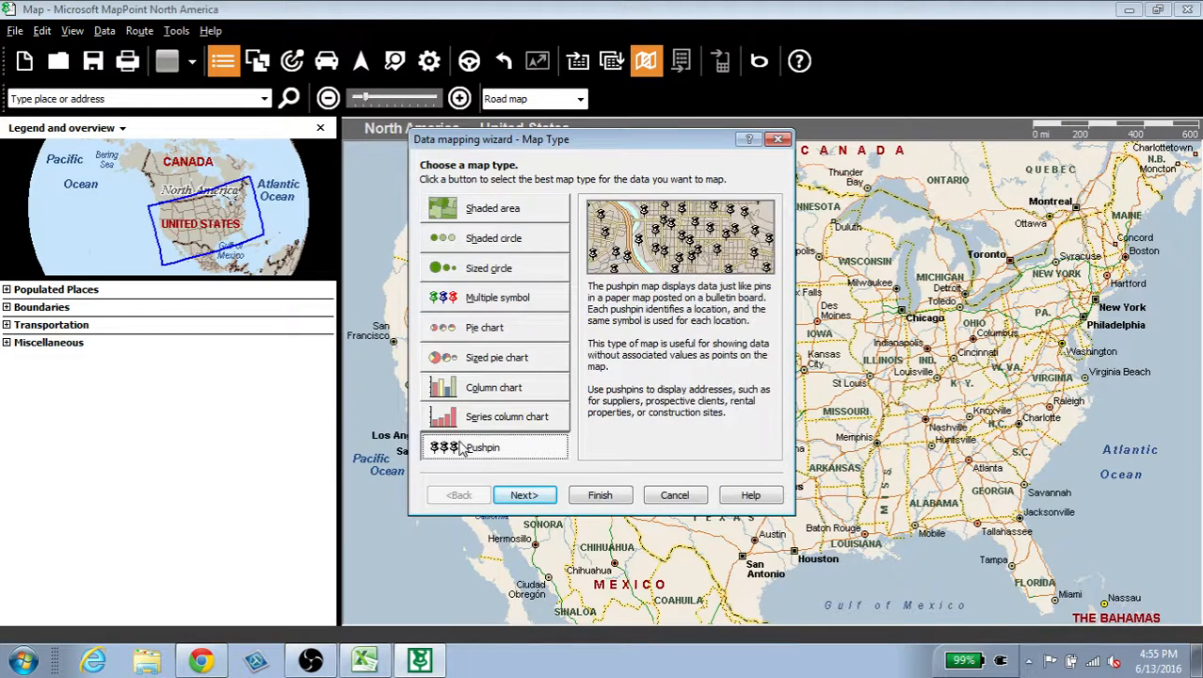
pyautogui.click(525, 496)
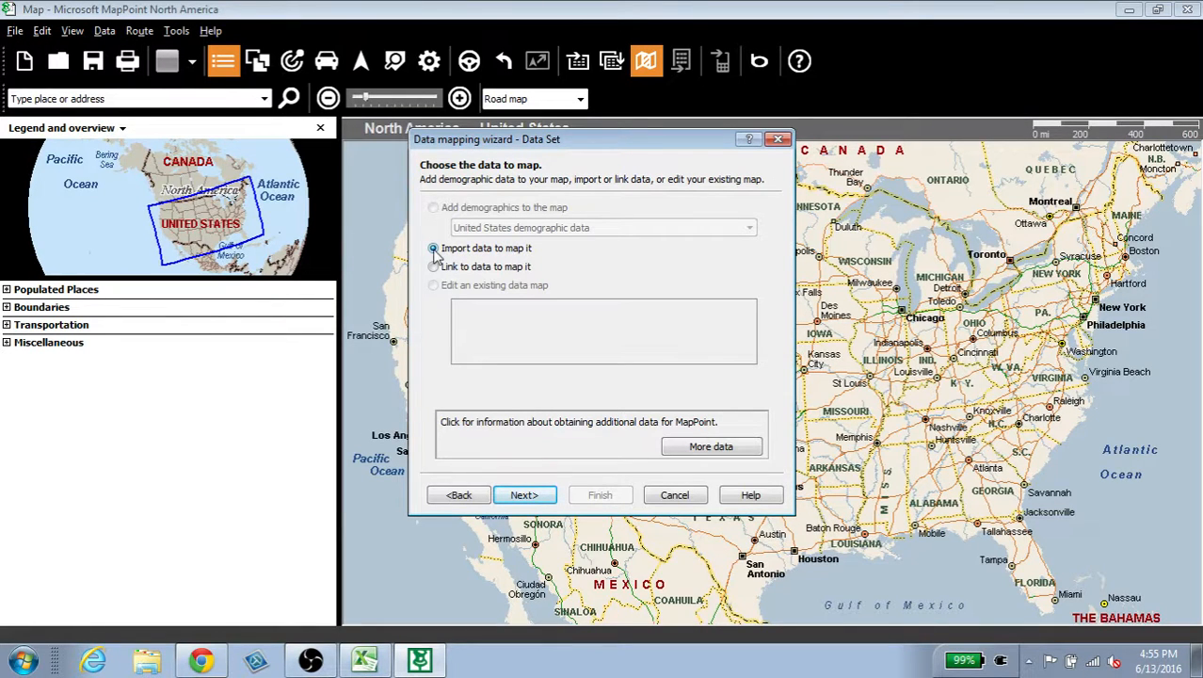
pyautogui.click(525, 493)
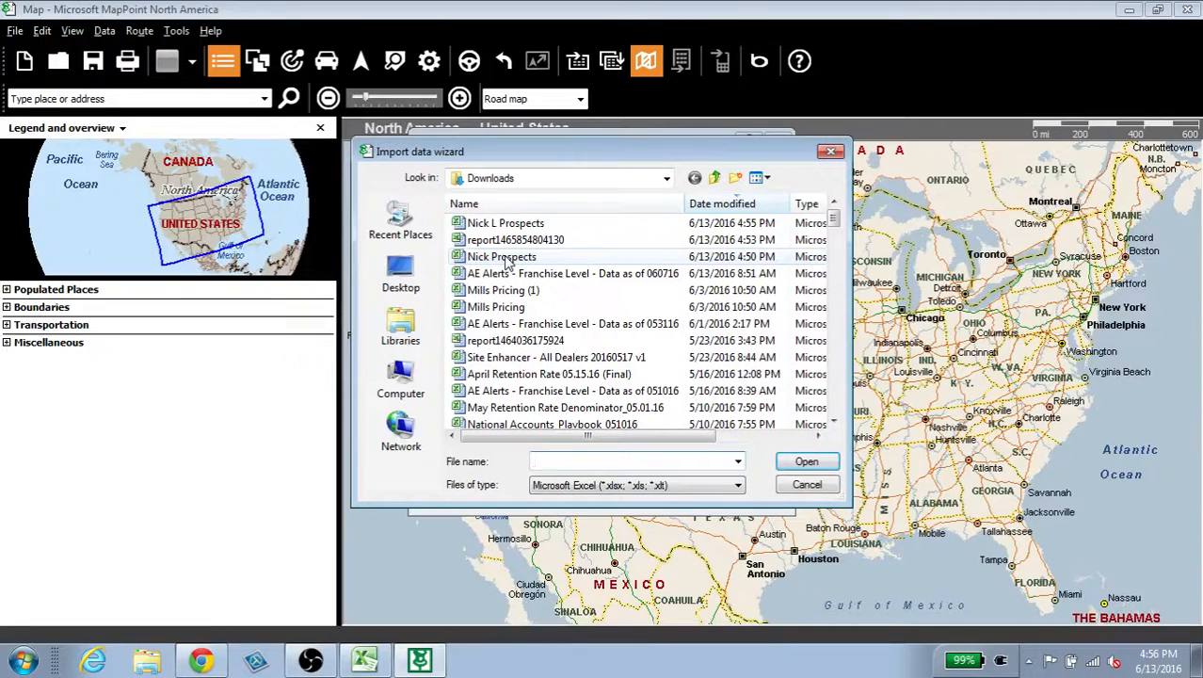
pyautogui.click(506, 260)
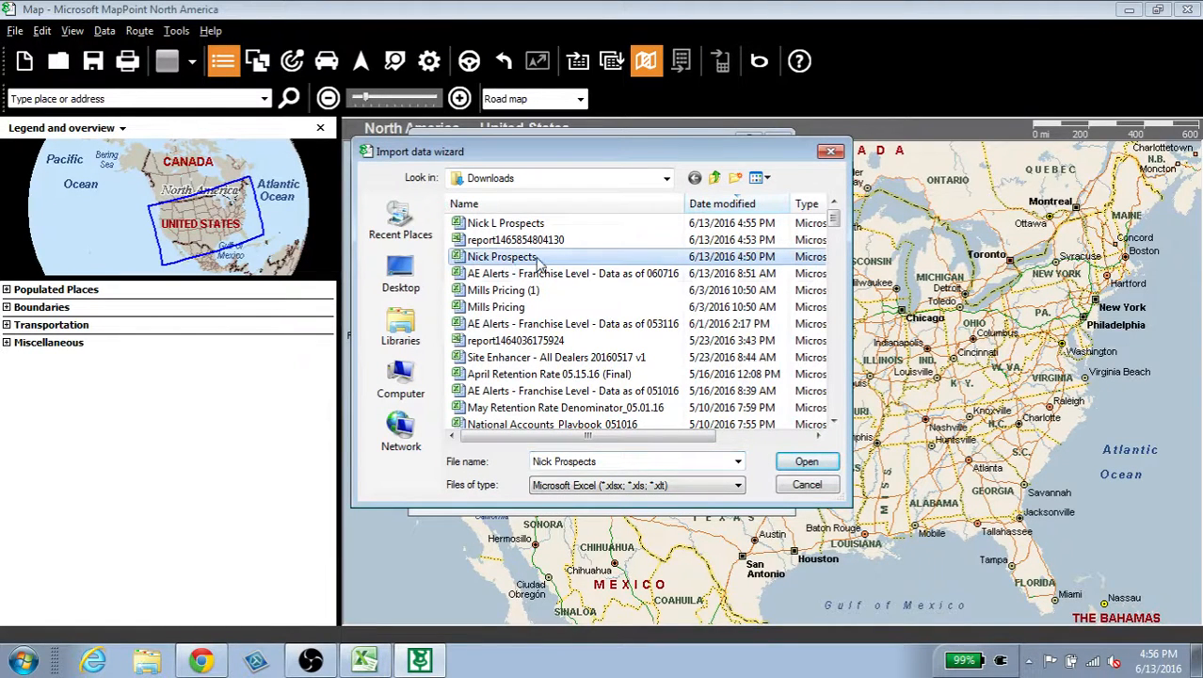
pyautogui.click(810, 463)
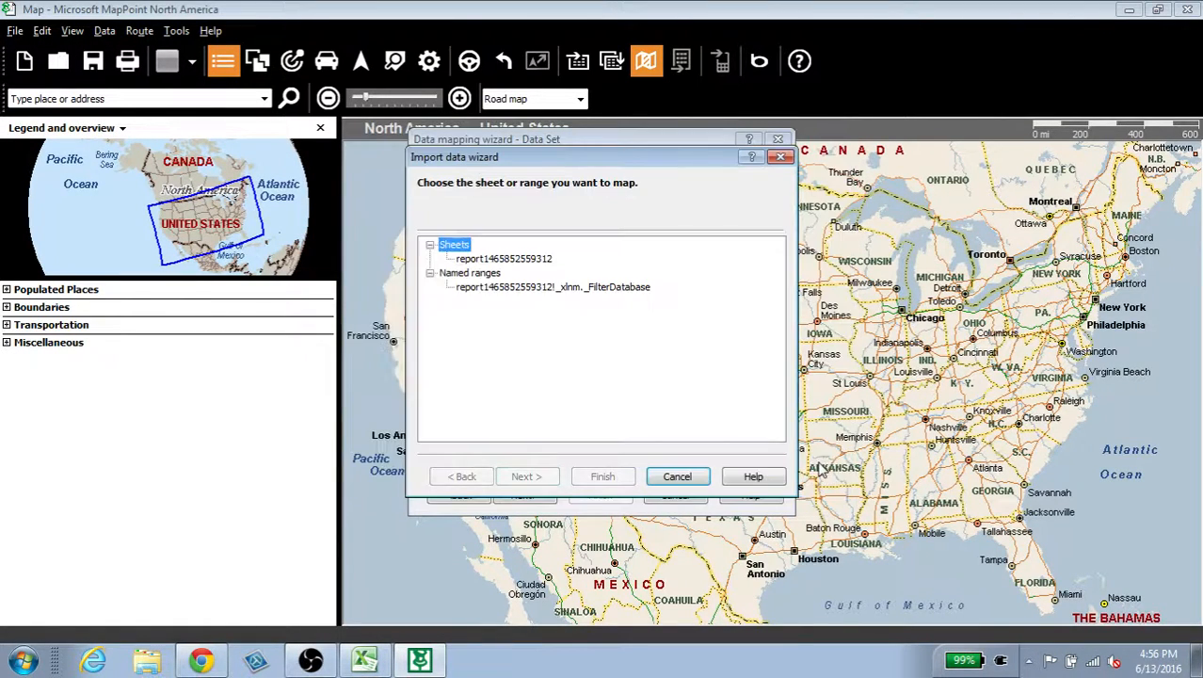
pyautogui.click(491, 262)
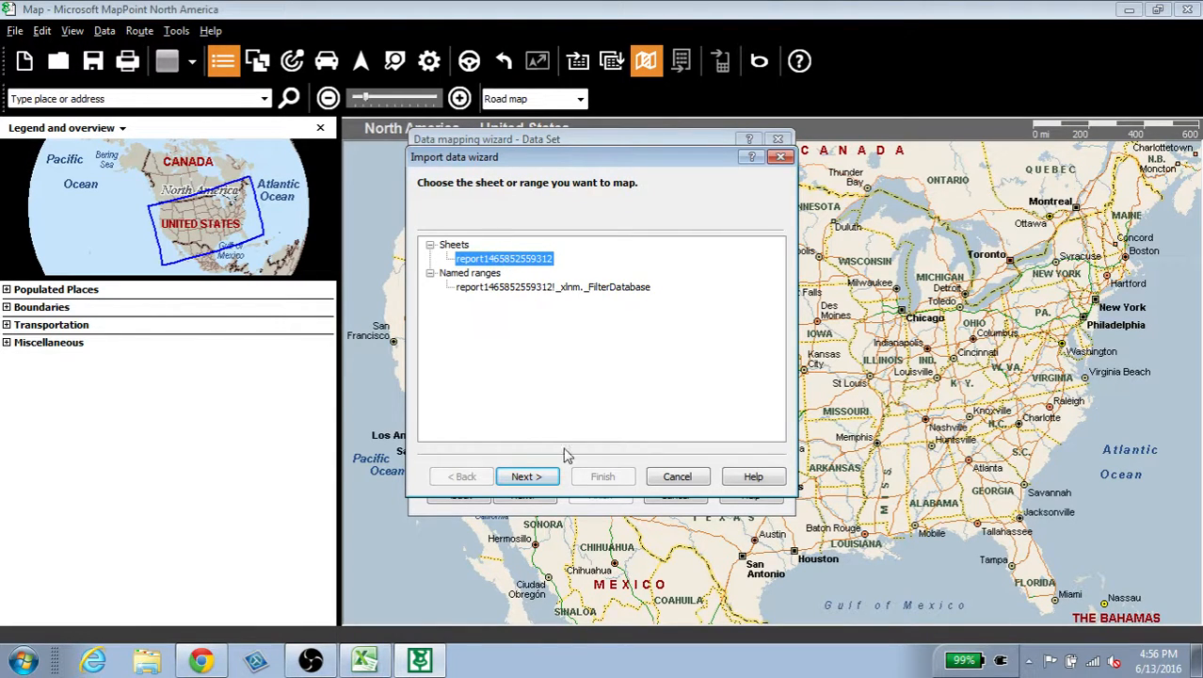
pyautogui.click(527, 477)
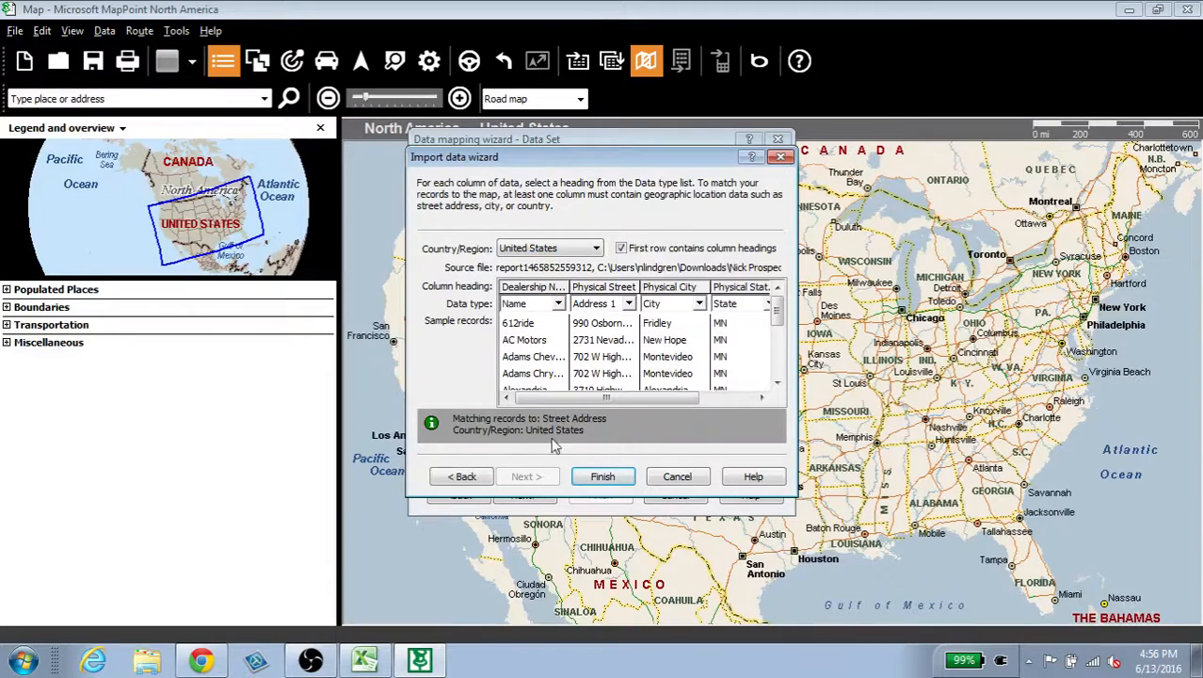
pyautogui.moveTo(558, 397)
pyautogui.mouseDown()
pyautogui.moveTo(595, 411)
pyautogui.moveTo(544, 407)
pyautogui.mouseUp()
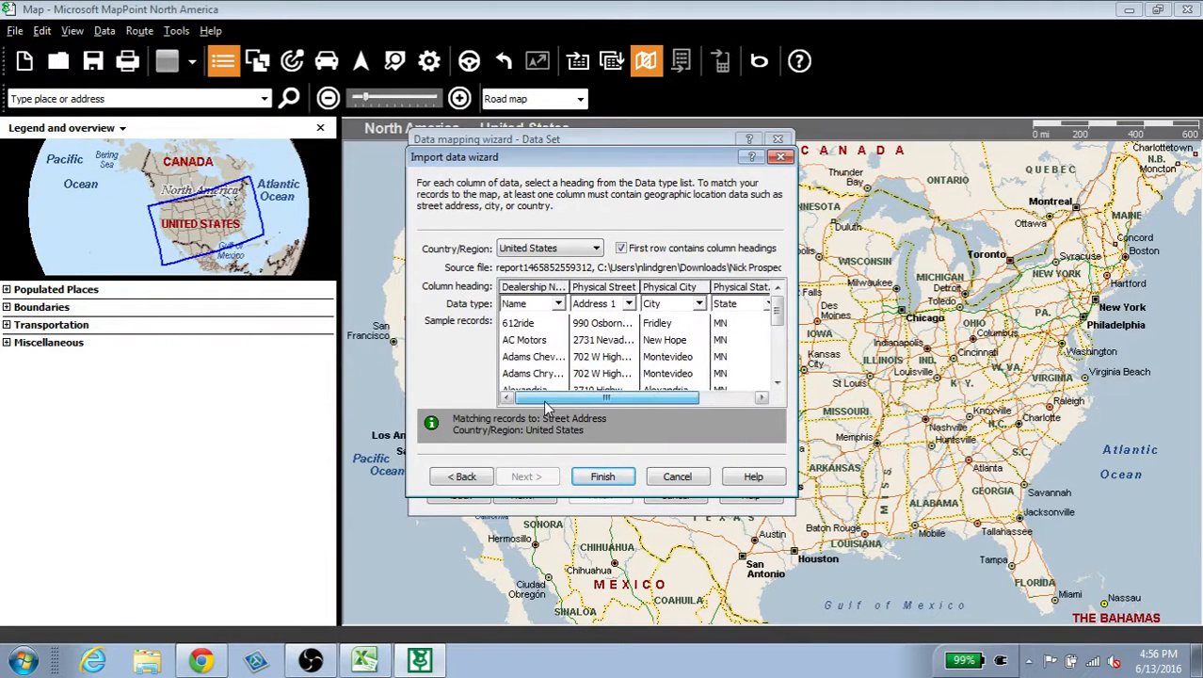
pyautogui.click(602, 477)
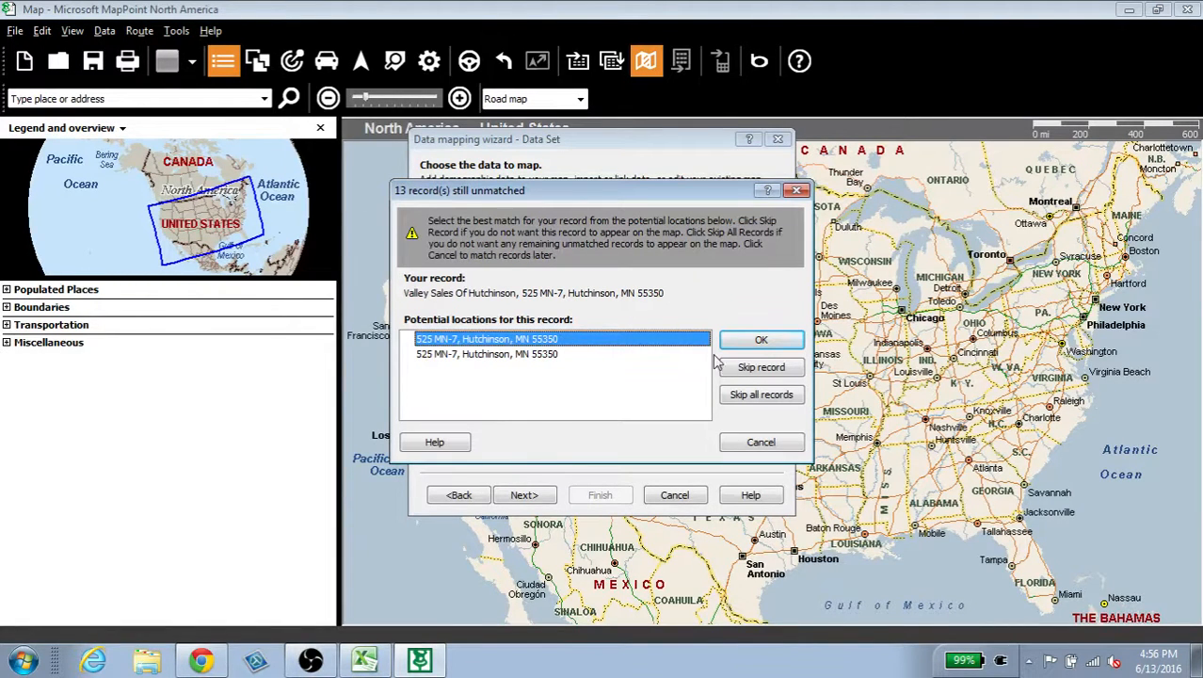
# Step: Resolve the unmatched dealership records by accepting the first suggested location for each address
pyautogui.click(764, 342)
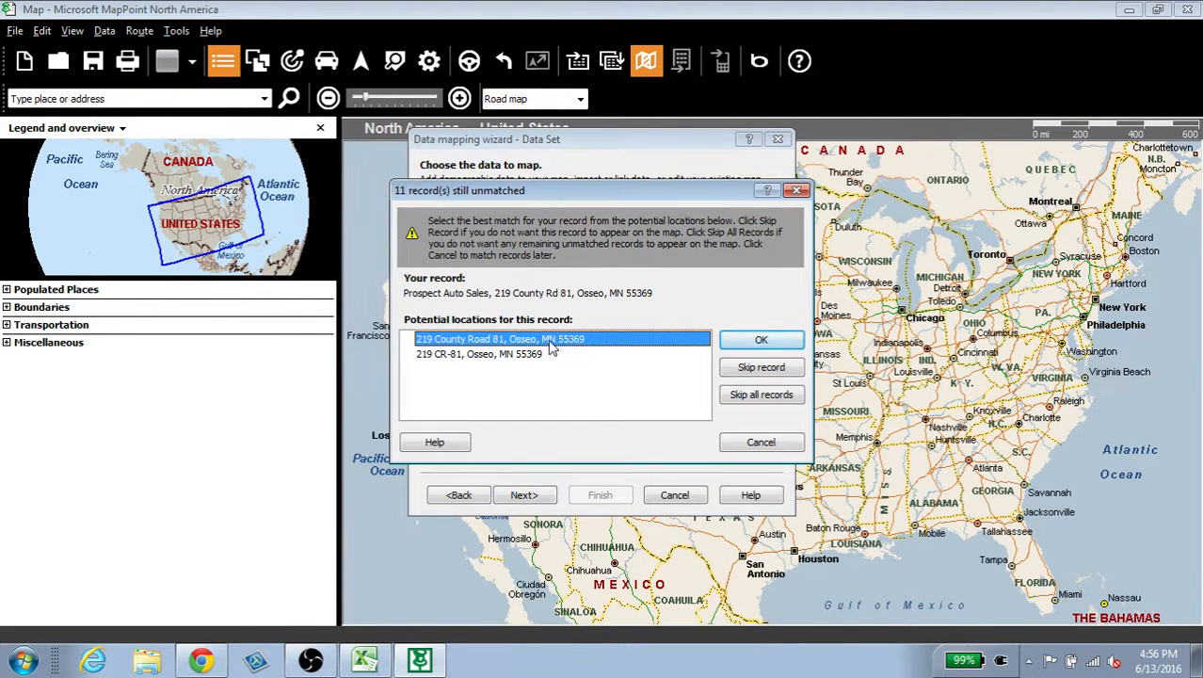
pyautogui.click(761, 369)
pyautogui.click(759, 342)
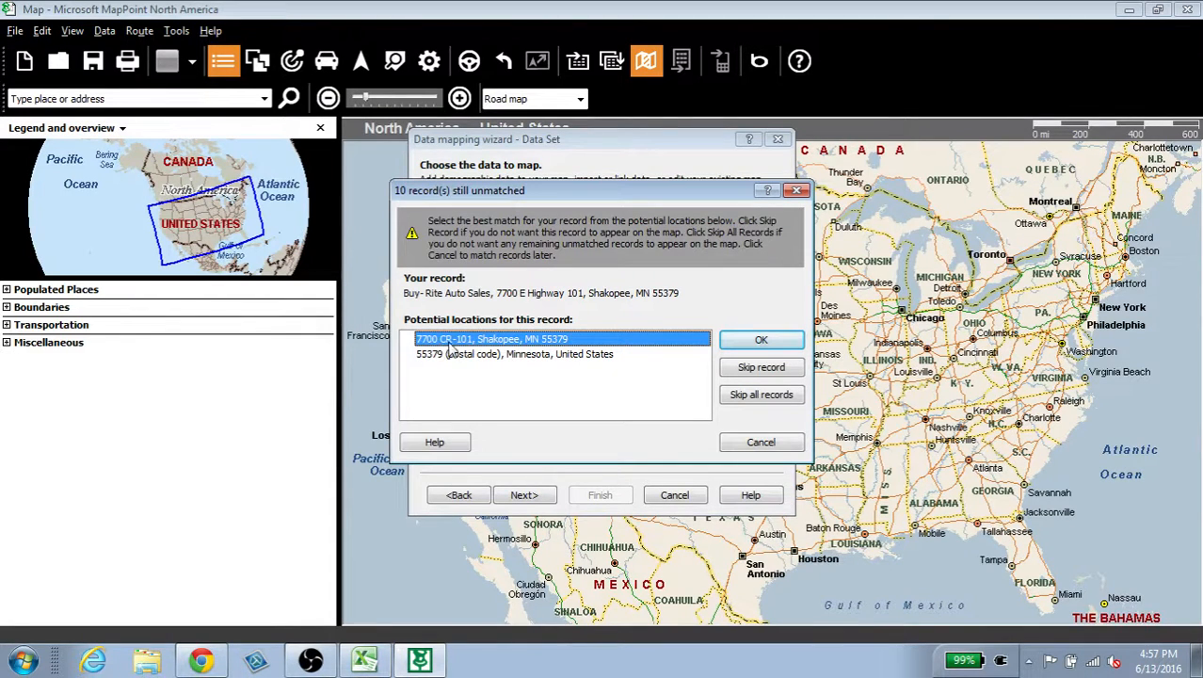
pyautogui.click(768, 344)
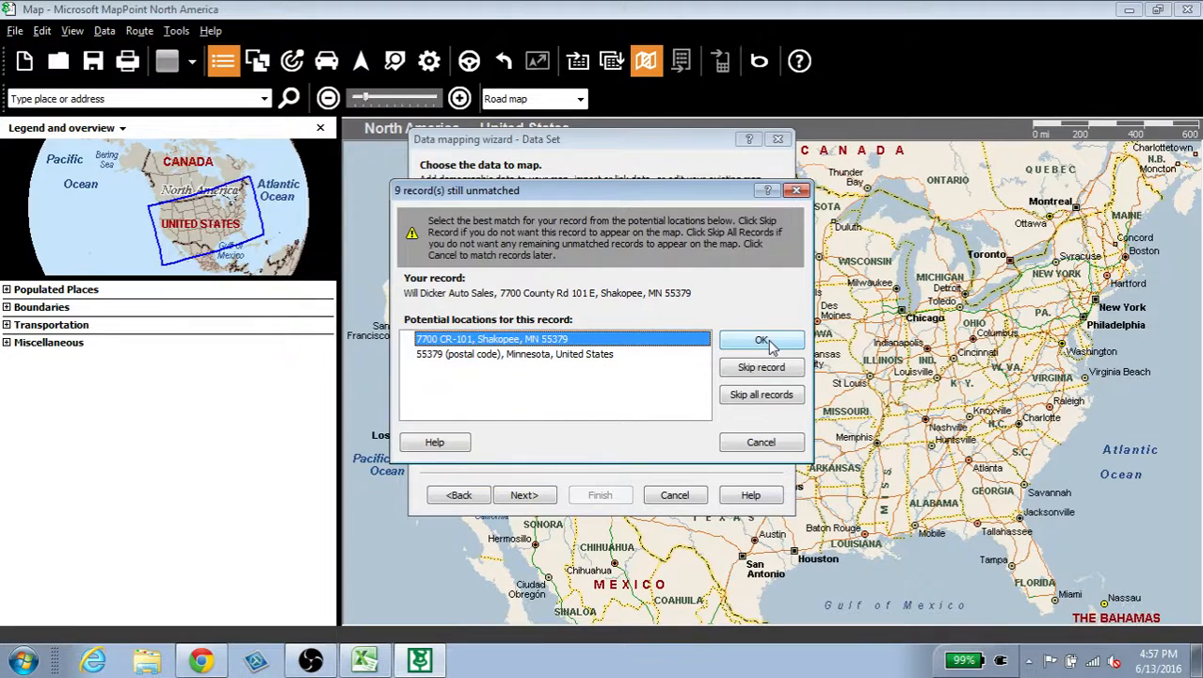
pyautogui.click(770, 347)
pyautogui.click(770, 346)
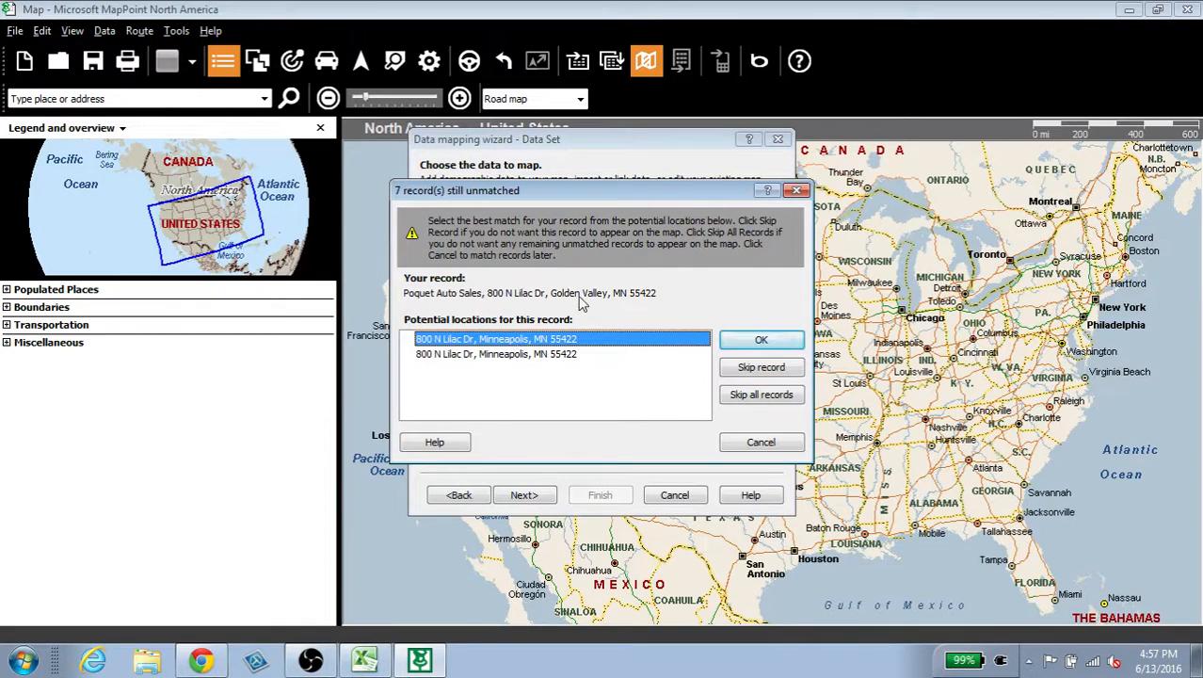
pyautogui.click(754, 345)
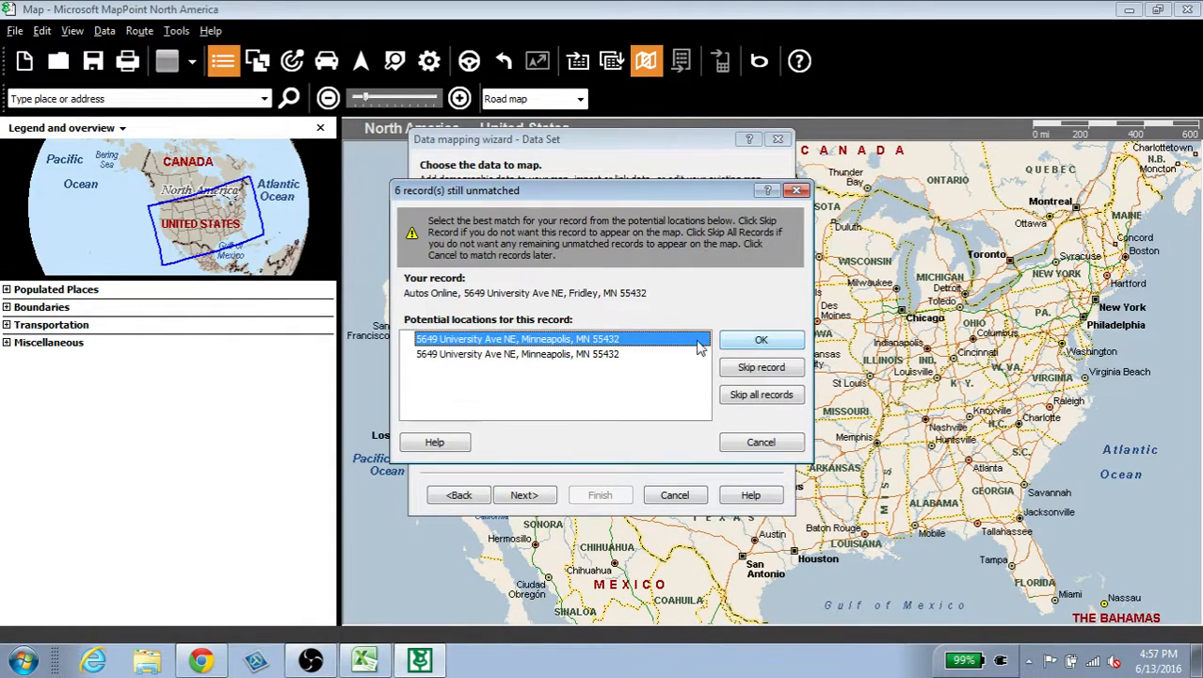
pyautogui.click(760, 344)
pyautogui.click(761, 342)
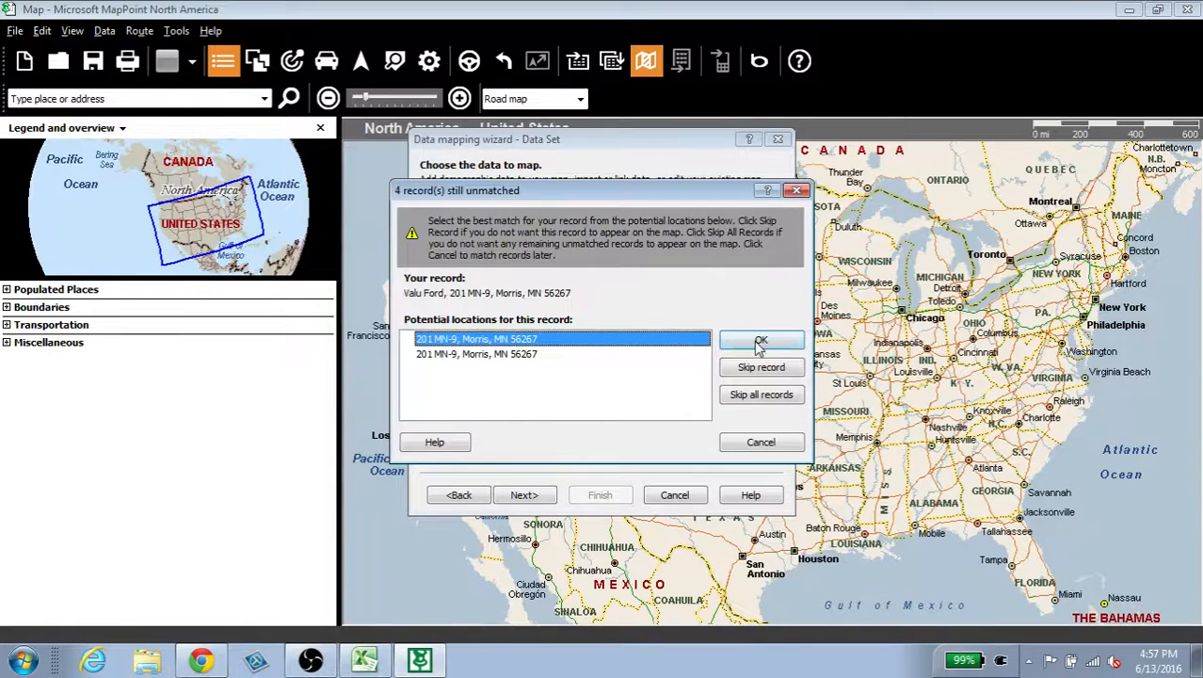
pyautogui.click(760, 343)
pyautogui.click(761, 342)
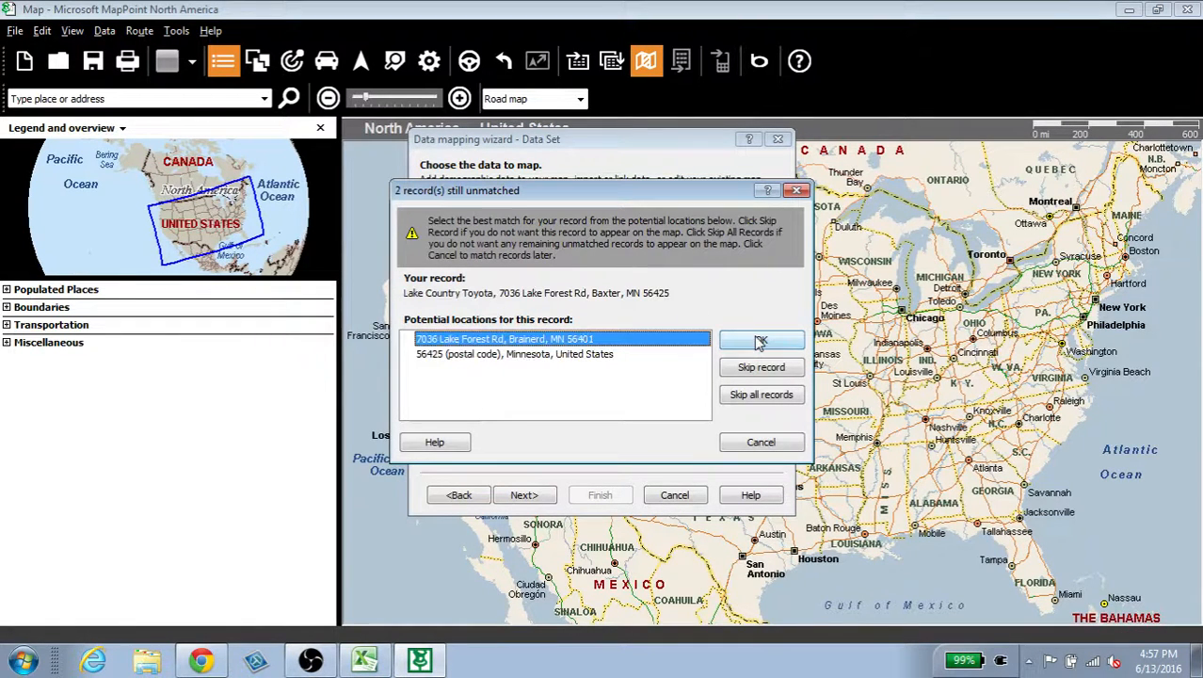
pyautogui.click(760, 343)
pyautogui.click(759, 342)
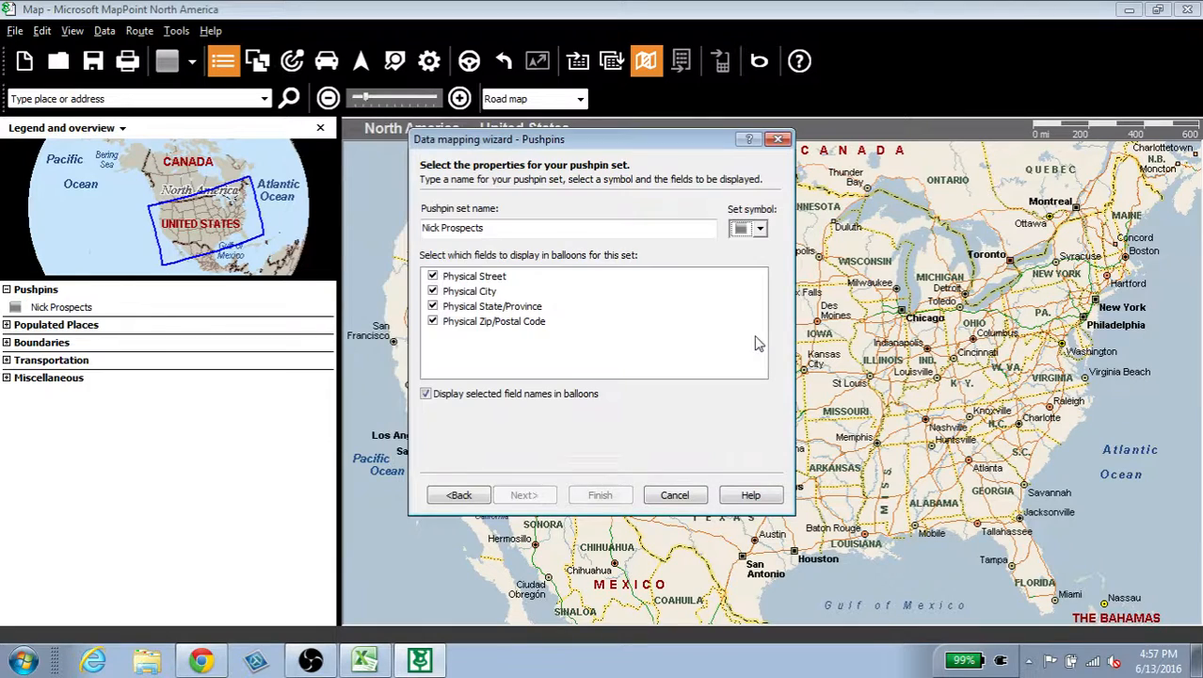
# Step: Set the pushpin set's symbol to the red pushpin and finish the mapping with all address fields shown in balloons
pyautogui.click(760, 229)
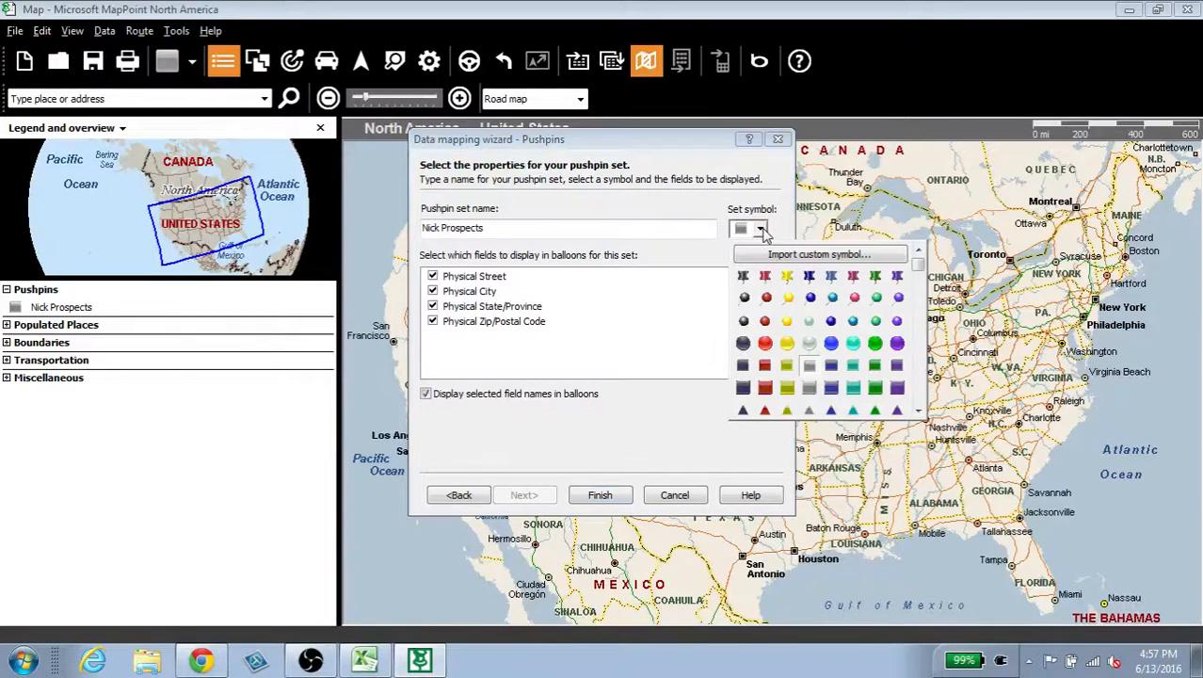
pyautogui.click(766, 280)
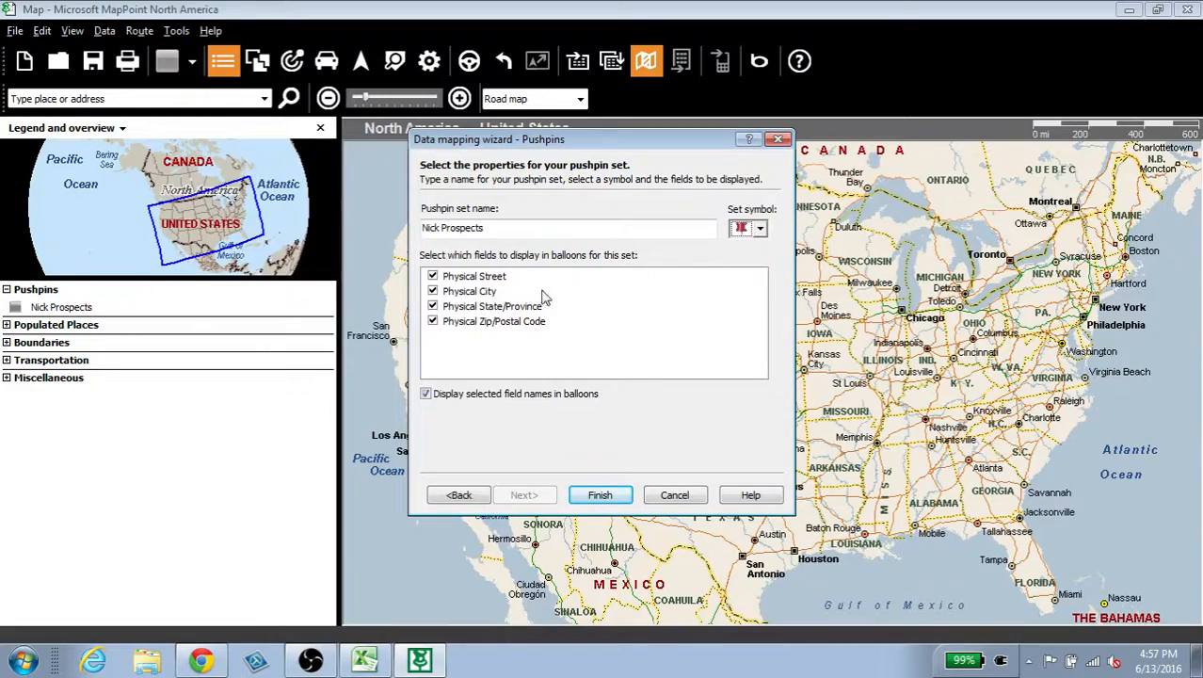
pyautogui.click(604, 499)
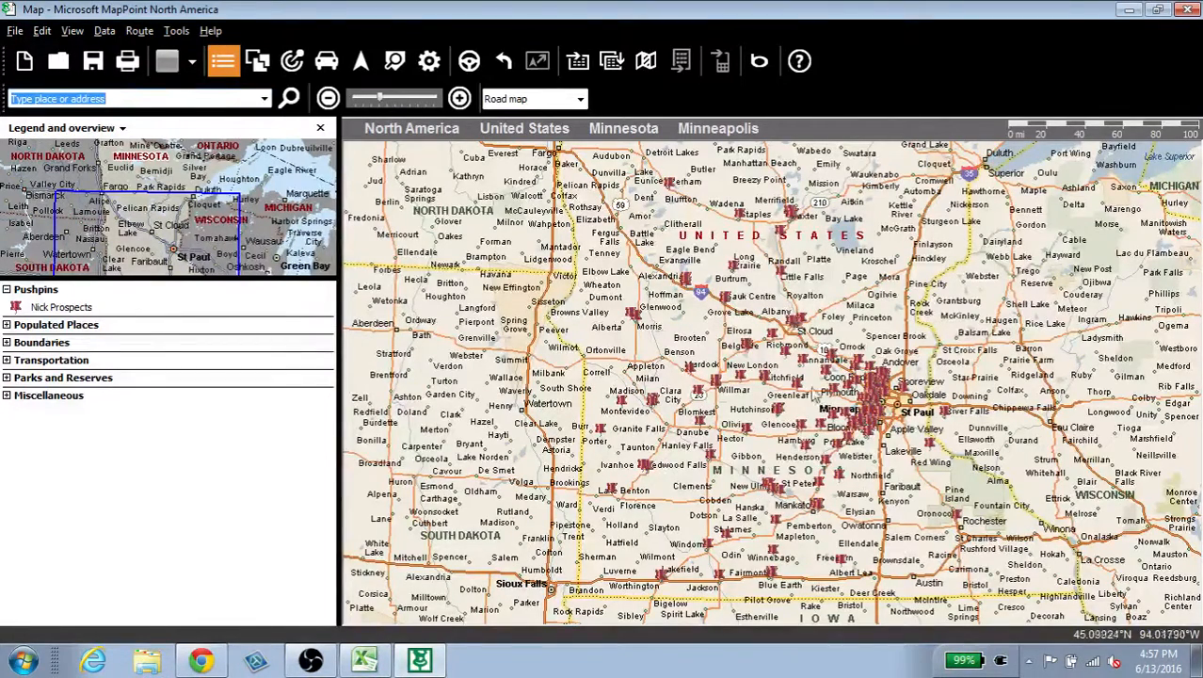
# Step: Open the information balloon of the dealership pushpin near Little Falls to view its name and address
pyautogui.click(780, 270)
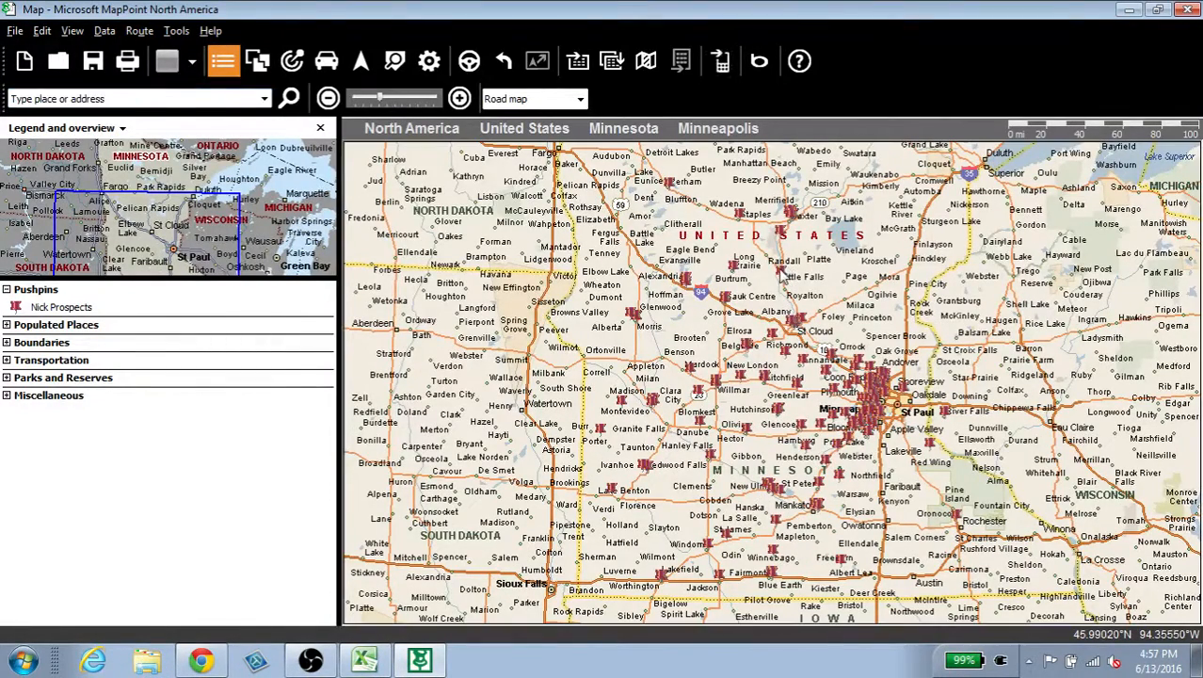
pyautogui.doubleClick(781, 272)
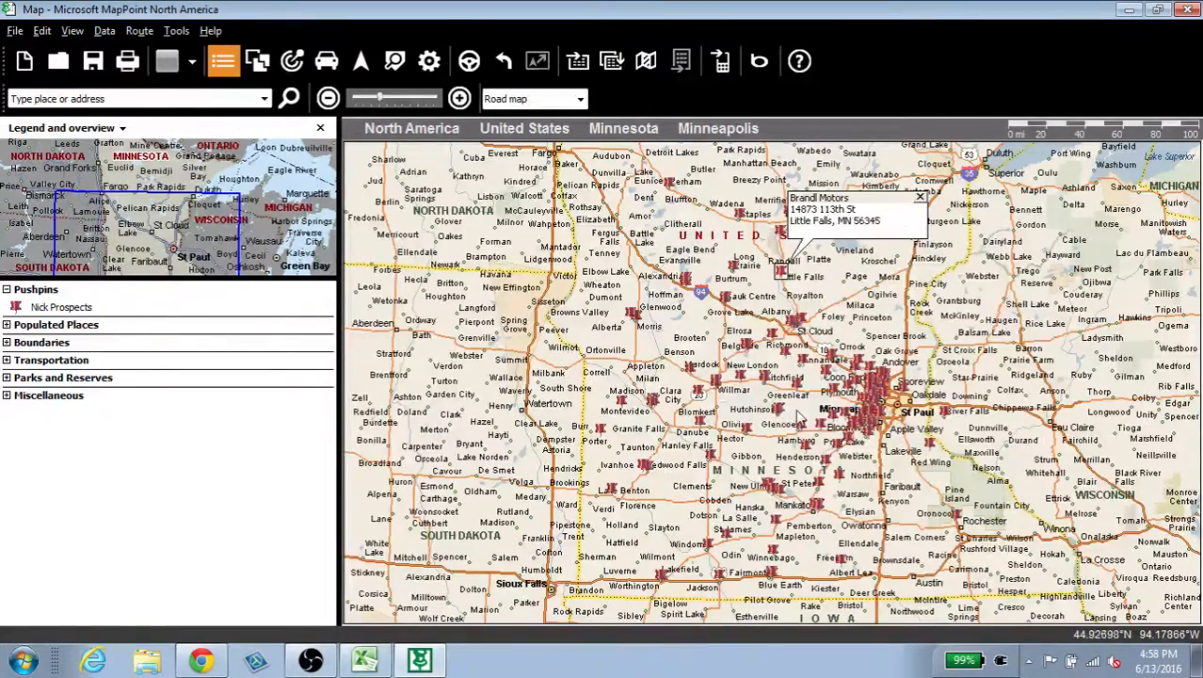
pyautogui.scroll(2, 799, 416)
pyautogui.scroll(-2, 798, 416)
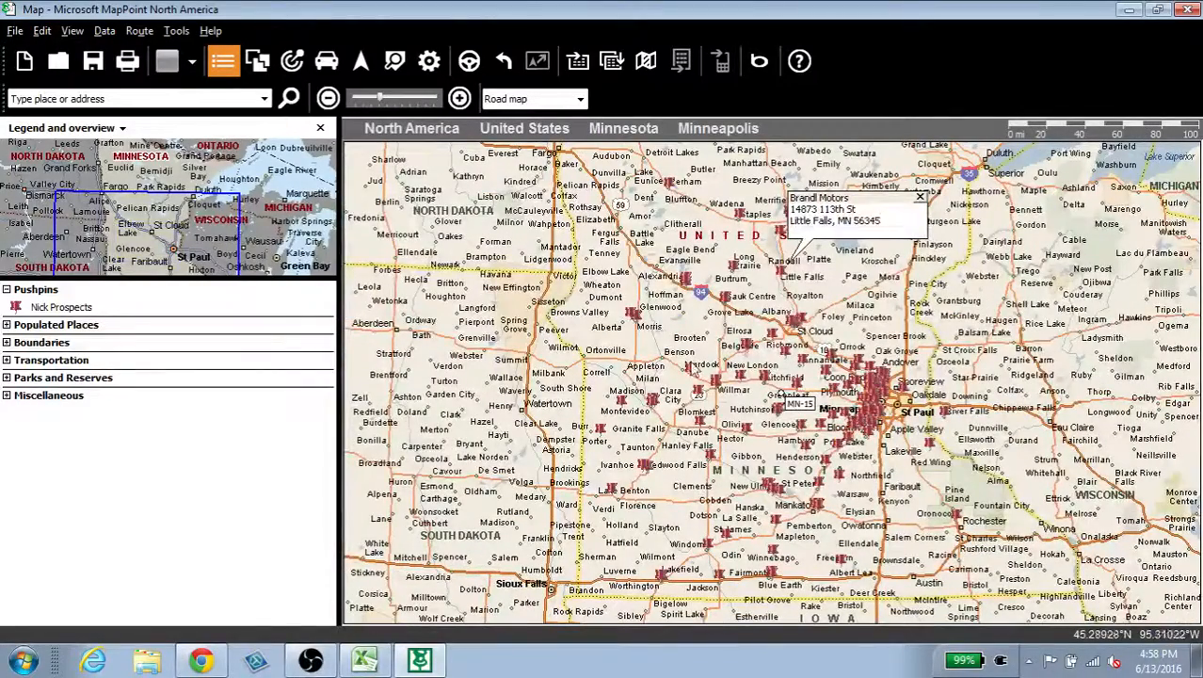
pyautogui.click(311, 661)
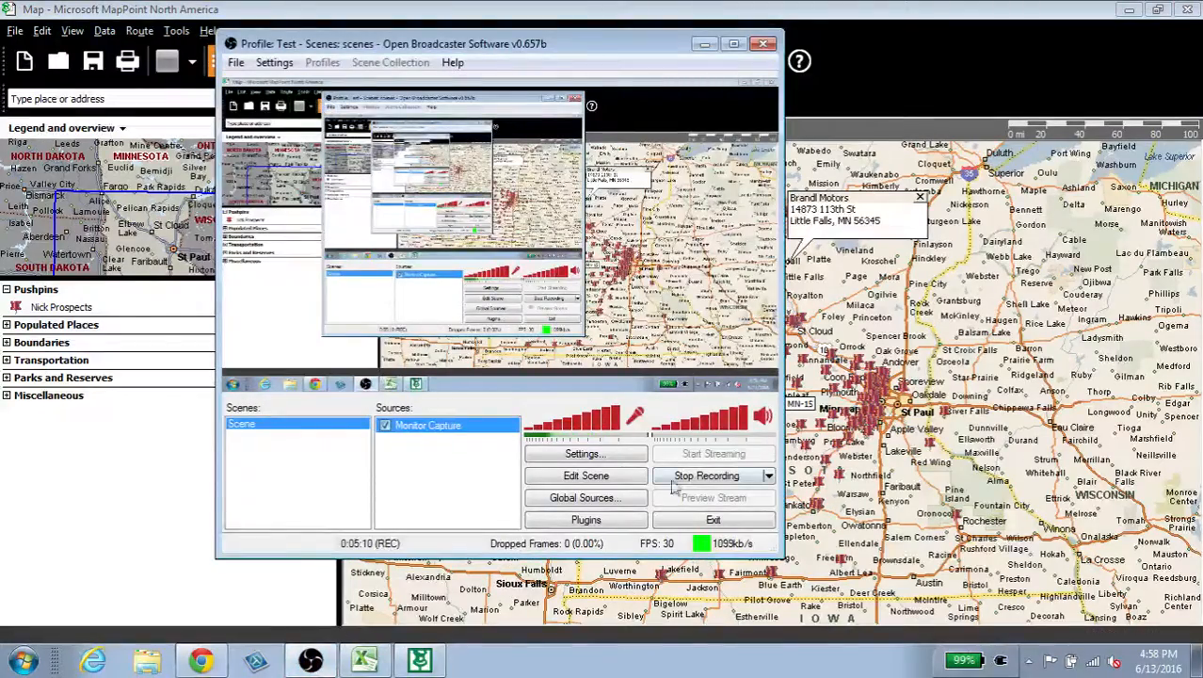